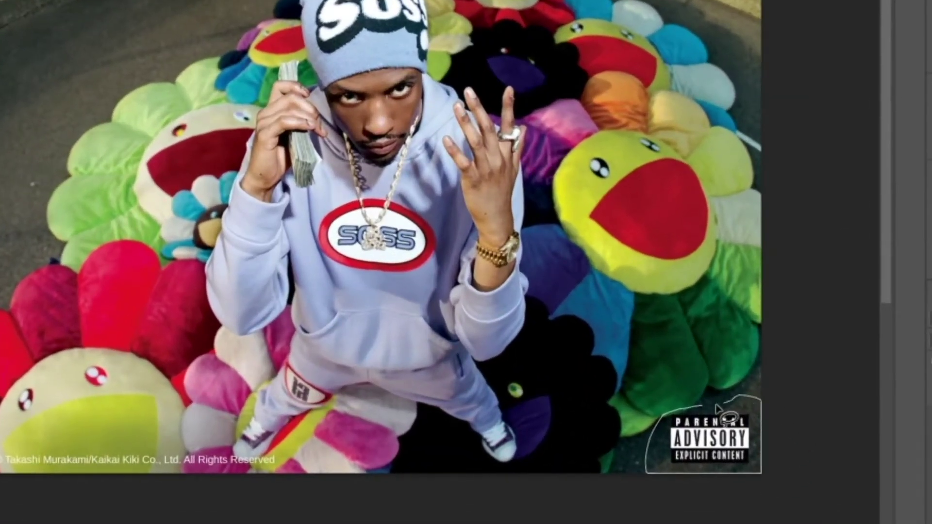
# Step: Lasso the Parental Advisory logo and the copyright line along the photo's lower edge, and remove both with an unprompted Generative Fill
pyautogui.moveTo(717, 407); pyautogui.dragTo(717, 407)
pyautogui.moveTo(8, 454)
pyautogui.mouseDown()
pyautogui.moveTo(41, 481)
pyautogui.moveTo(187, 465)
pyautogui.mouseUp()
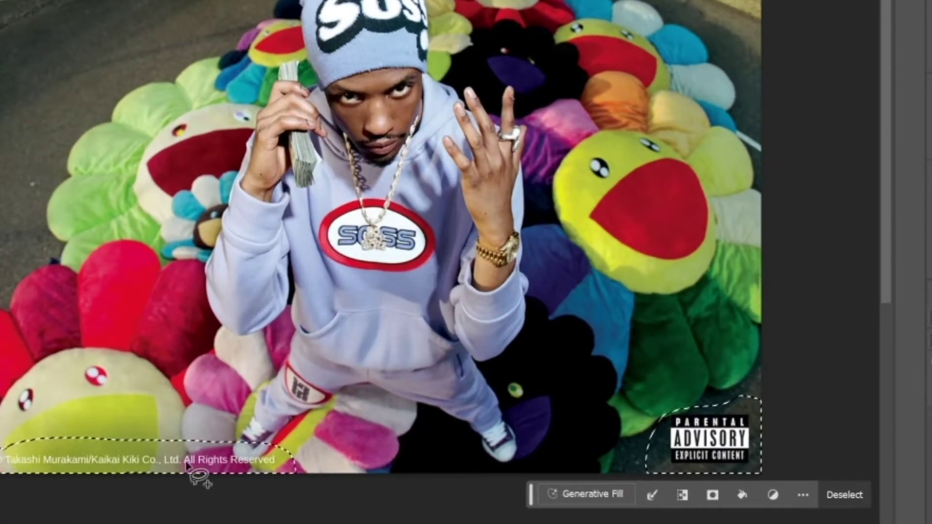
pyautogui.click(594, 496)
pyautogui.click(532, 494)
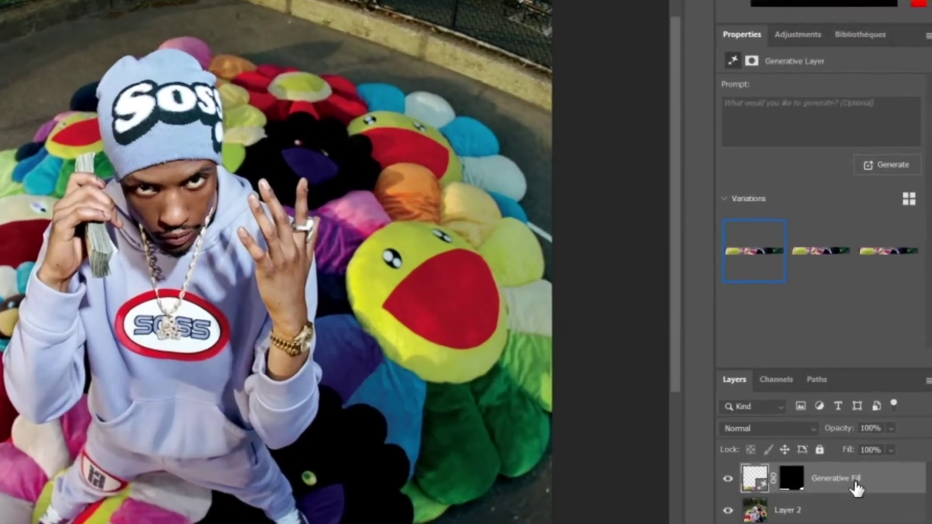
# Step: Merge the Generative Fill layer down into Layer 2
pyautogui.rightClick(893, 402)
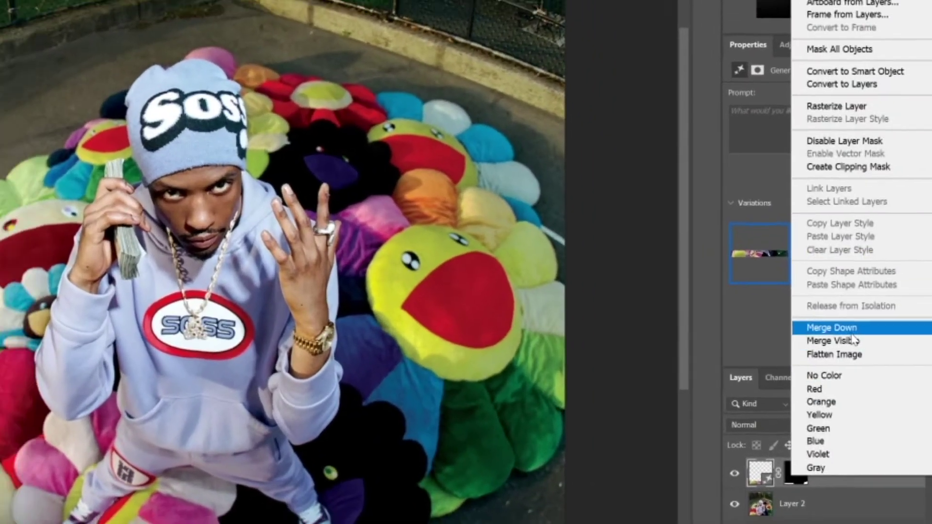
pyautogui.click(851, 334)
pyautogui.scroll(-5, 622, 355)
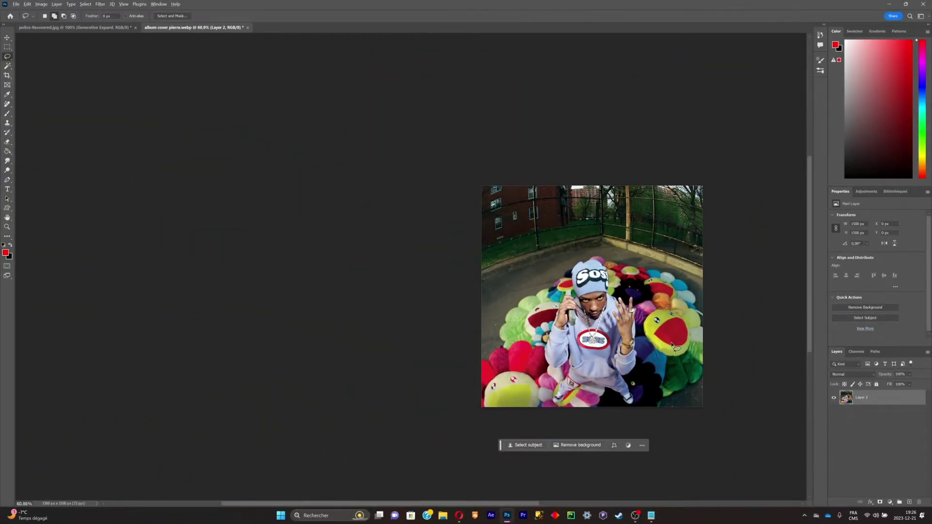
# Step: Outline the raised arm with the ring and watch using the Lasso, from fingertips to sleeve, and copy it
pyautogui.scroll(2, 672, 345)
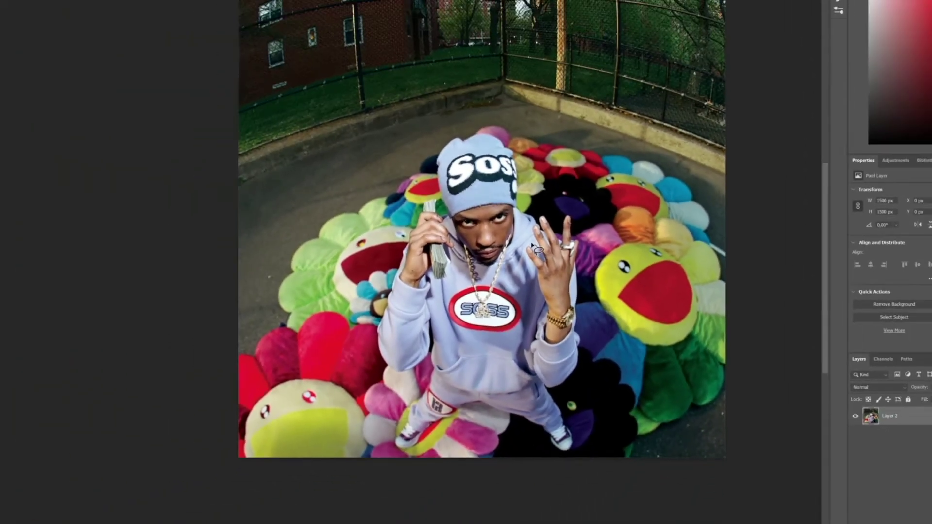
pyautogui.scroll(2, 601, 290)
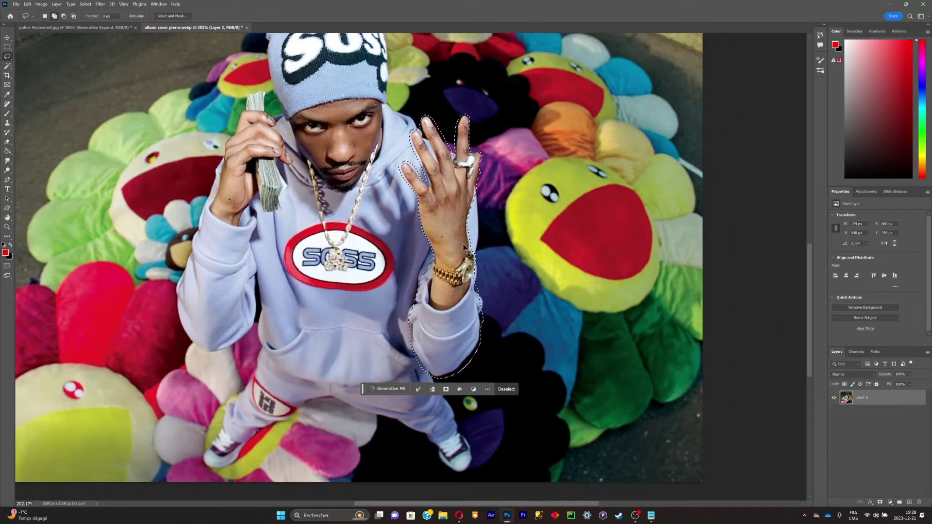
pyautogui.hotkey('ctrl', 'c')
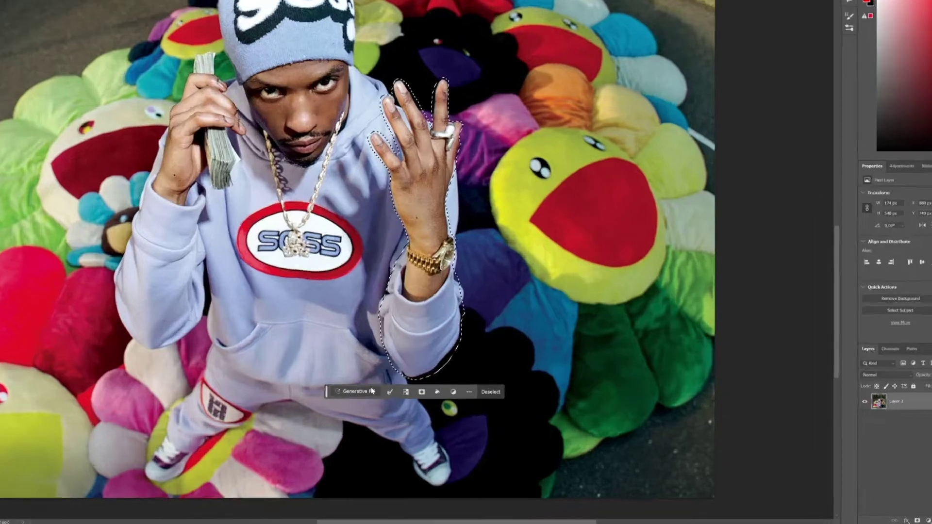
# Step: Replace the selected arm area with an unprompted Generative Fill and merge the result down into Layer 2
pyautogui.click(388, 389)
pyautogui.click(502, 467)
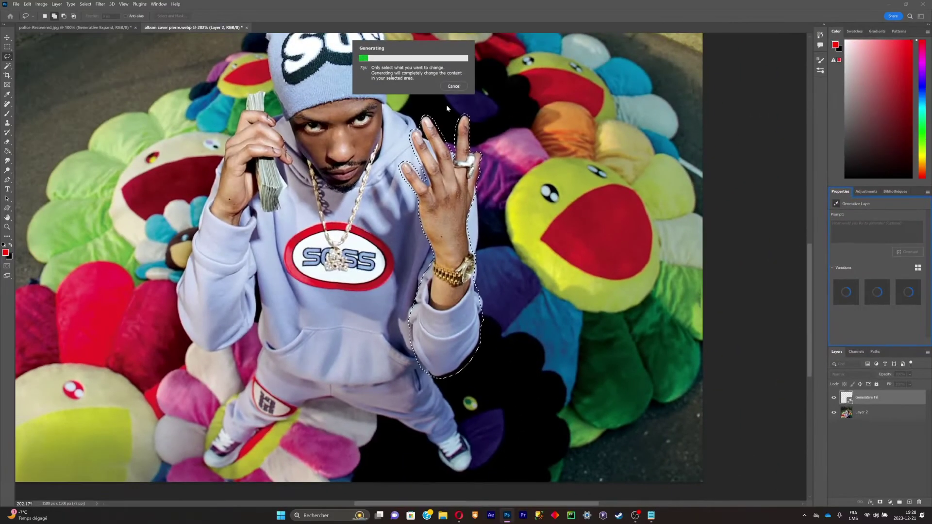
pyautogui.rightClick(891, 397)
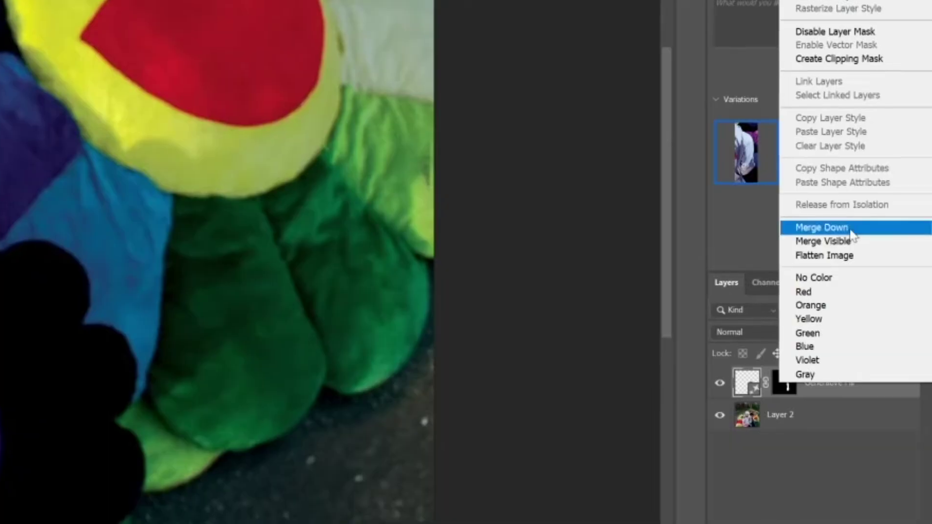
pyautogui.click(880, 326)
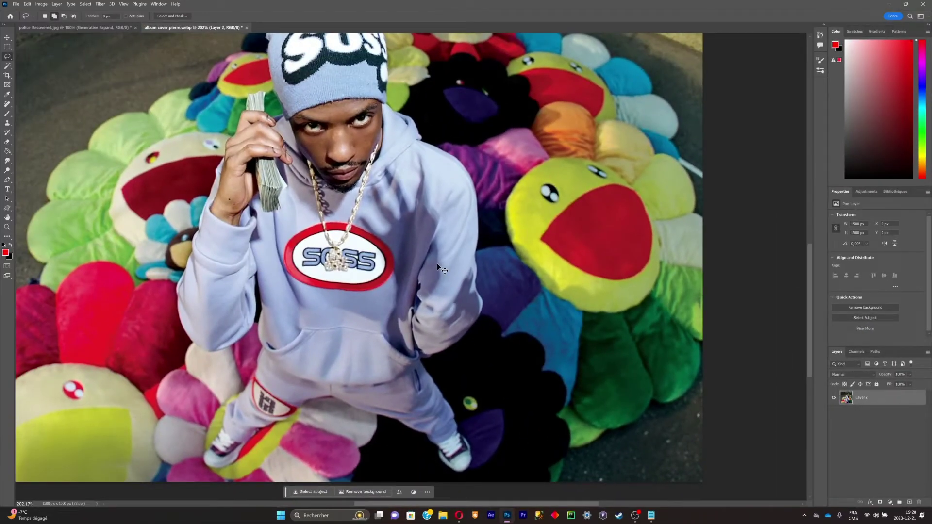
# Step: Paste the copied arm as its own layer and move it back to its original place on the hoodie
pyautogui.hotkey('ctrl', 'v')
pyautogui.click(5, 38)
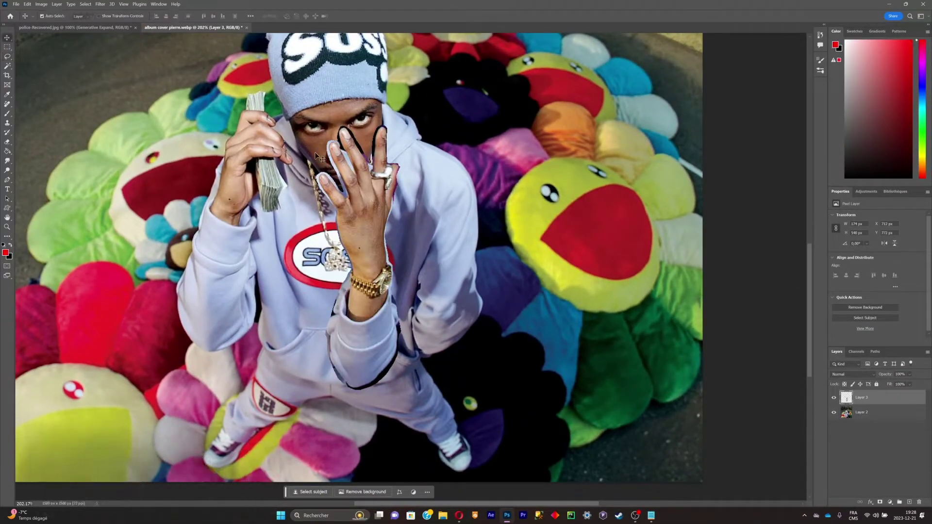
pyautogui.moveTo(364, 270)
pyautogui.mouseDown()
pyautogui.moveTo(447, 251)
pyautogui.moveTo(449, 224)
pyautogui.mouseUp()
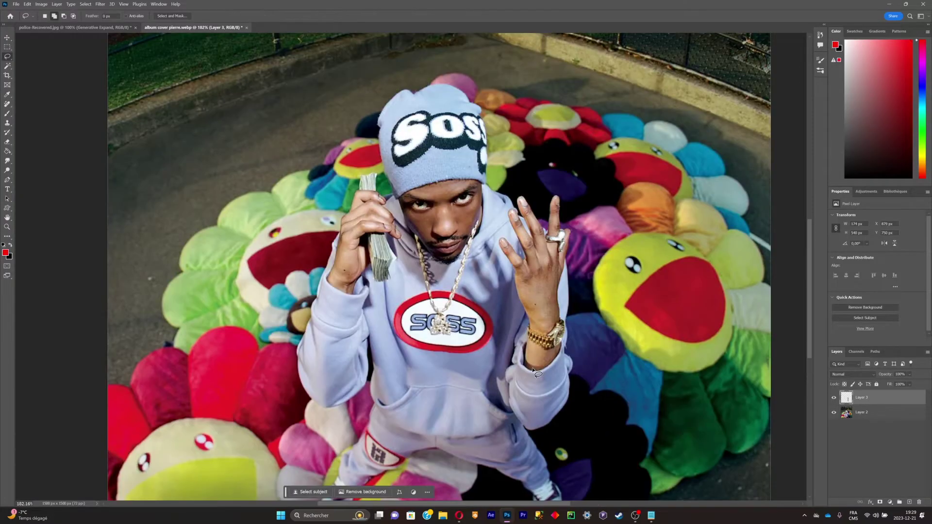
# Step: With Layer 2 hidden, erase the leftover background around the cut-out hand and sleeve, and show Layer 2 again
pyautogui.click(834, 413)
pyautogui.scroll(6, 647, 340)
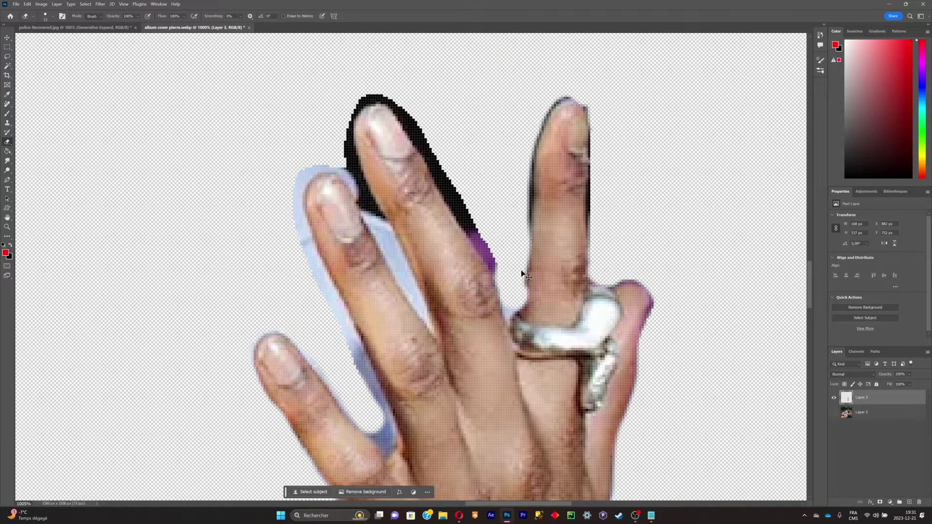
pyautogui.scroll(2, 495, 208)
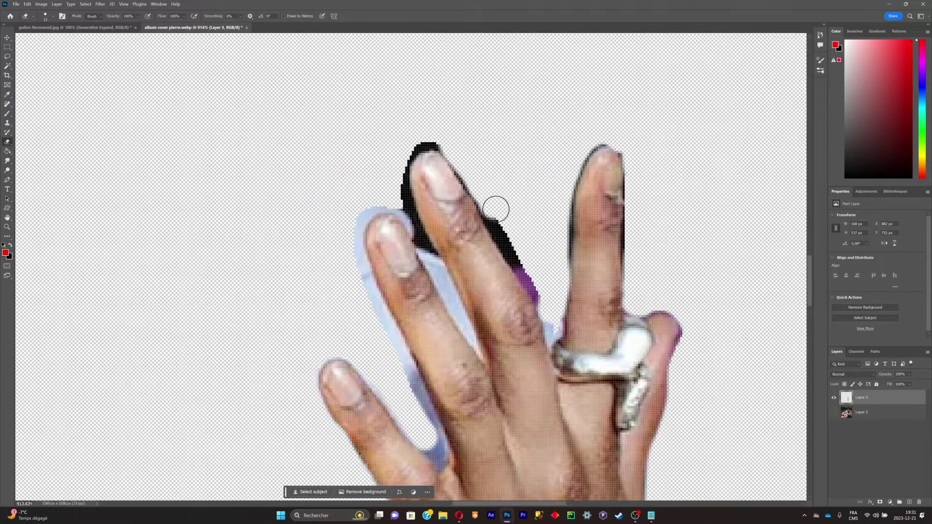
pyautogui.moveTo(495, 208)
pyautogui.mouseDown()
pyautogui.moveTo(499, 216)
pyautogui.moveTo(427, 131)
pyautogui.mouseUp()
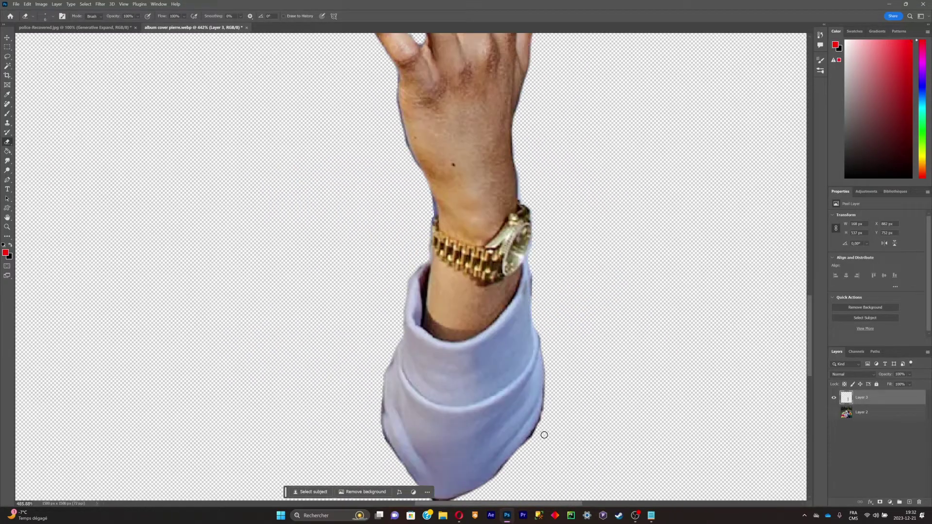
pyautogui.scroll(-5, 543, 435)
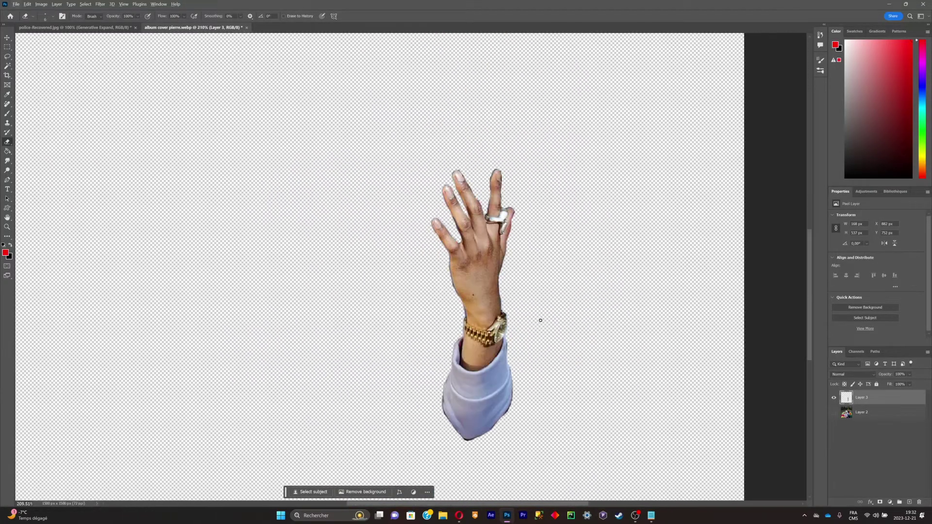
pyautogui.click(834, 413)
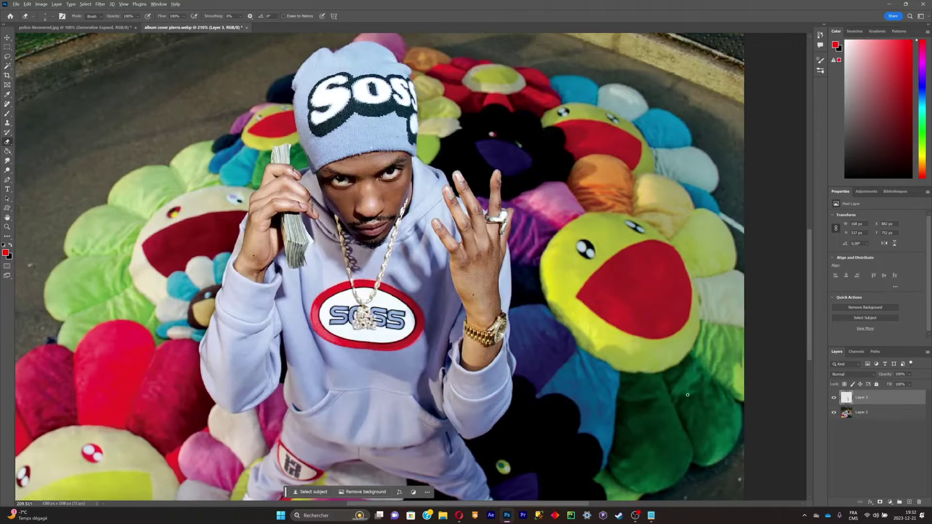
pyautogui.hotkey('ctrl', '0')
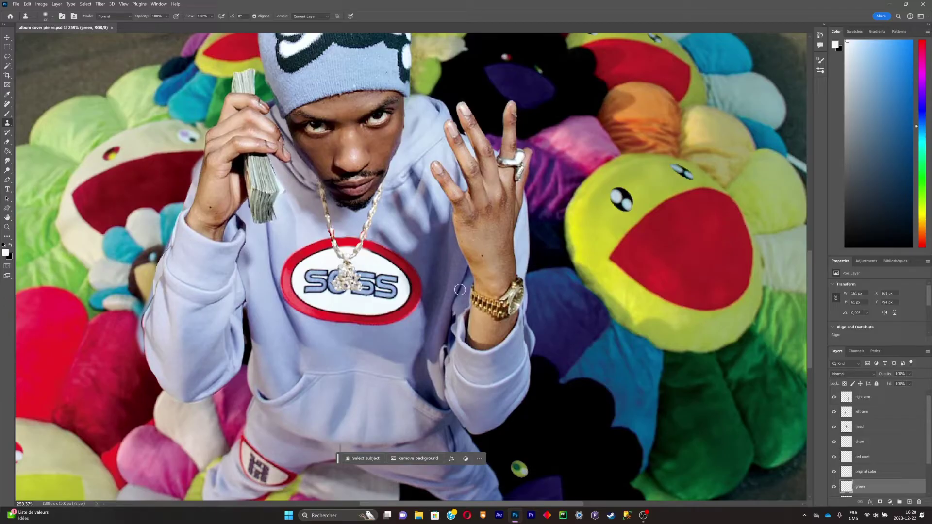
# Step: Hide the right arm layer, remove the arm's shadow on the hoodie with a lassoed Generative Fill, and show the arm again
pyautogui.click(835, 399)
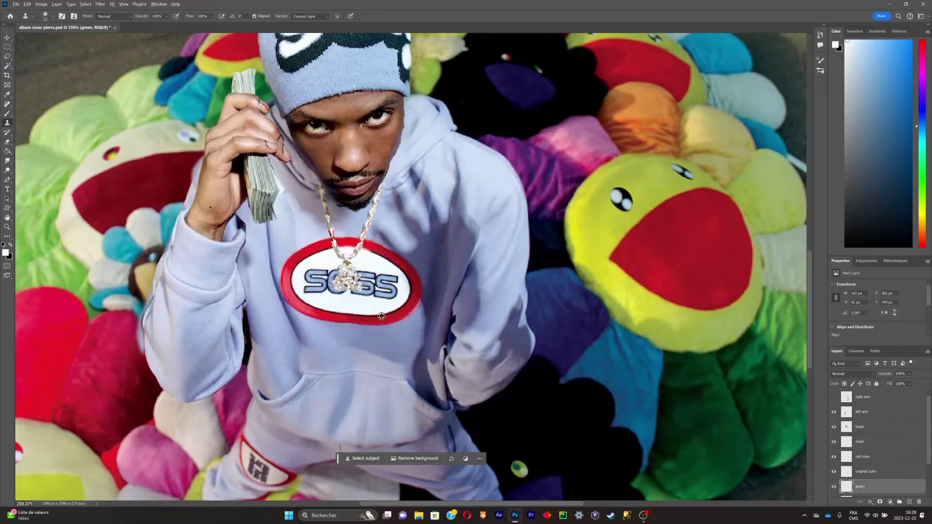
pyautogui.click(7, 57)
pyautogui.scroll(1, 457, 338)
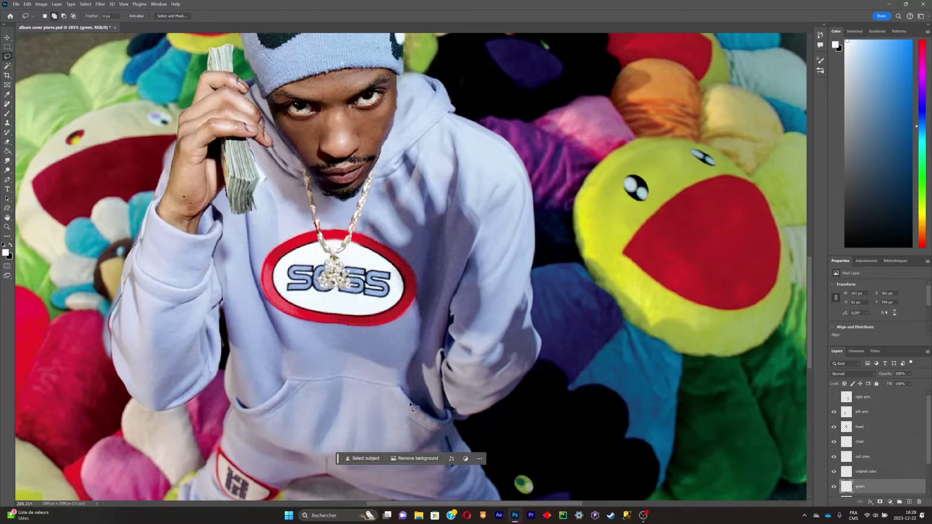
pyautogui.moveTo(410, 405); pyautogui.dragTo(408, 393)
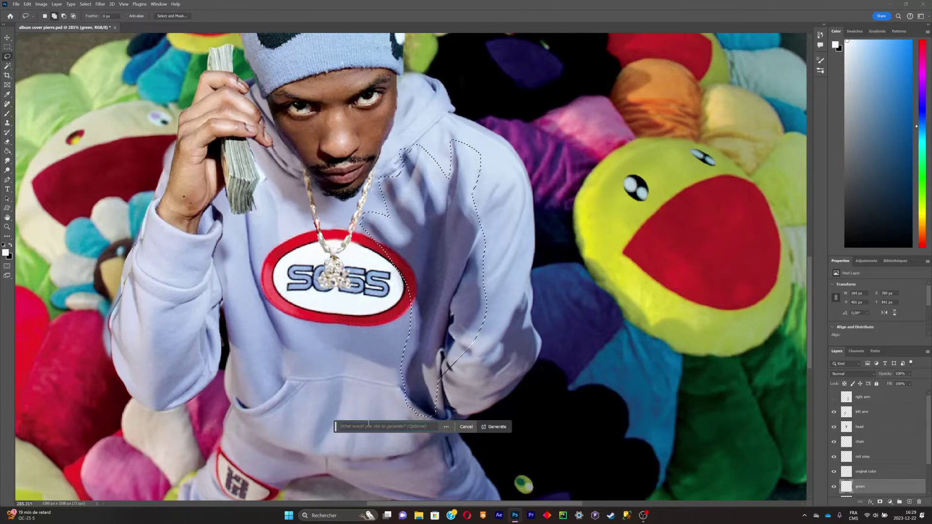
pyautogui.press('Return')
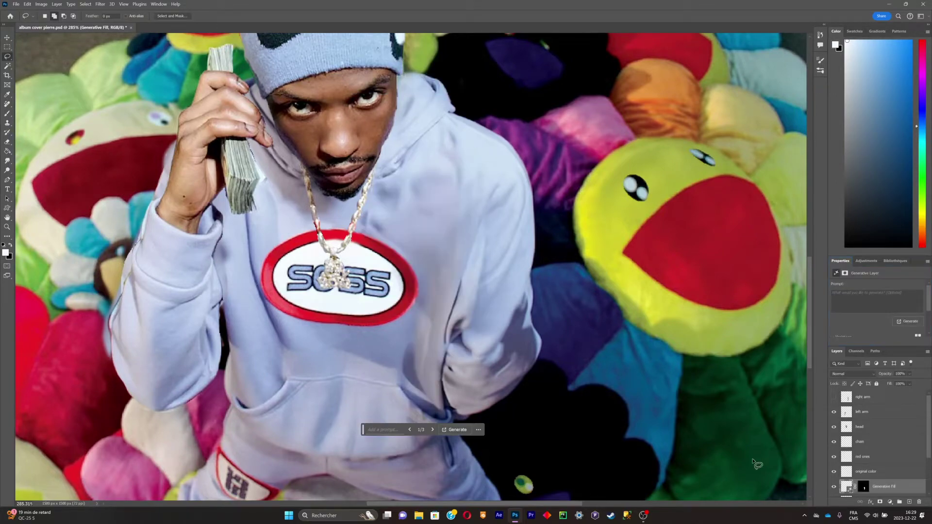
pyautogui.click(834, 397)
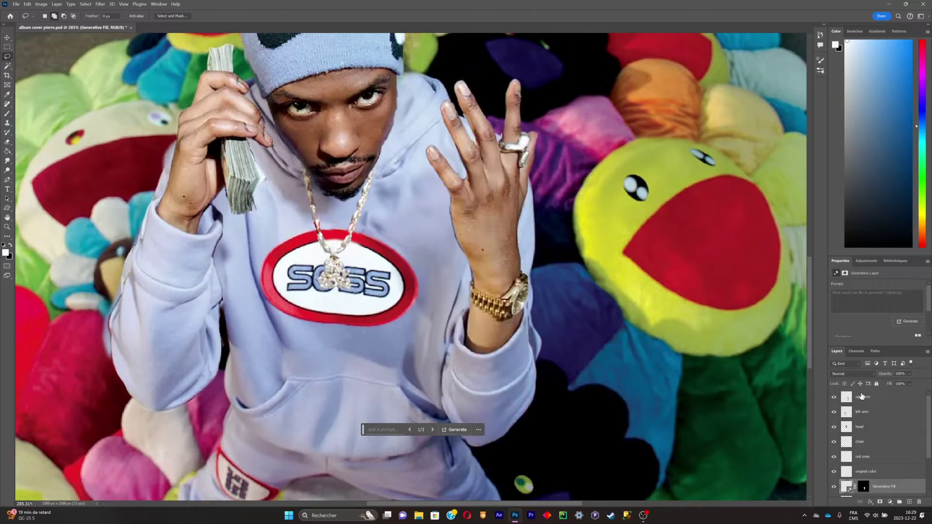
# Step: Duplicate the right arm layer and transform the copy into a smaller, tilted arm over the chest, overlapping the original sleeve
pyautogui.click(868, 396)
pyautogui.hotkey('ctrl', 'j')
pyautogui.moveTo(546, 276); pyautogui.dragTo(473, 280)
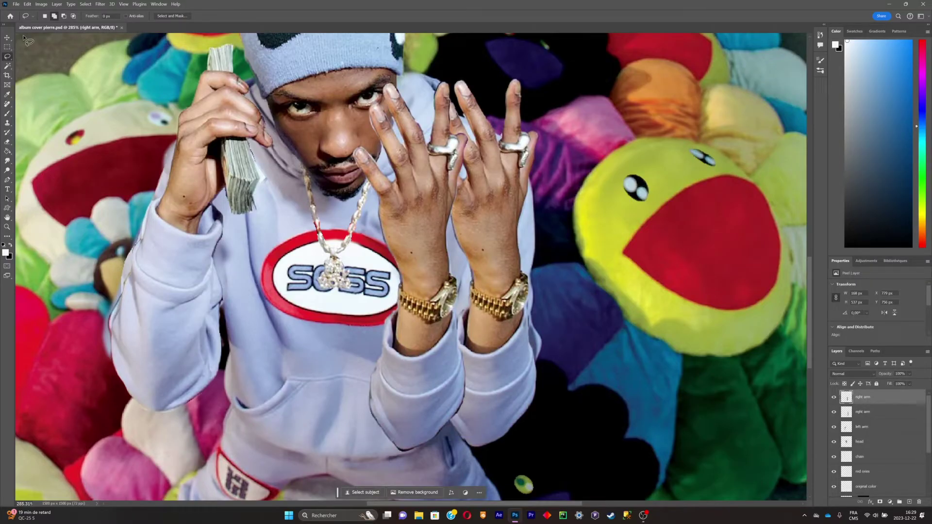
pyautogui.press('v')
pyautogui.hotkey('ctrl', 't')
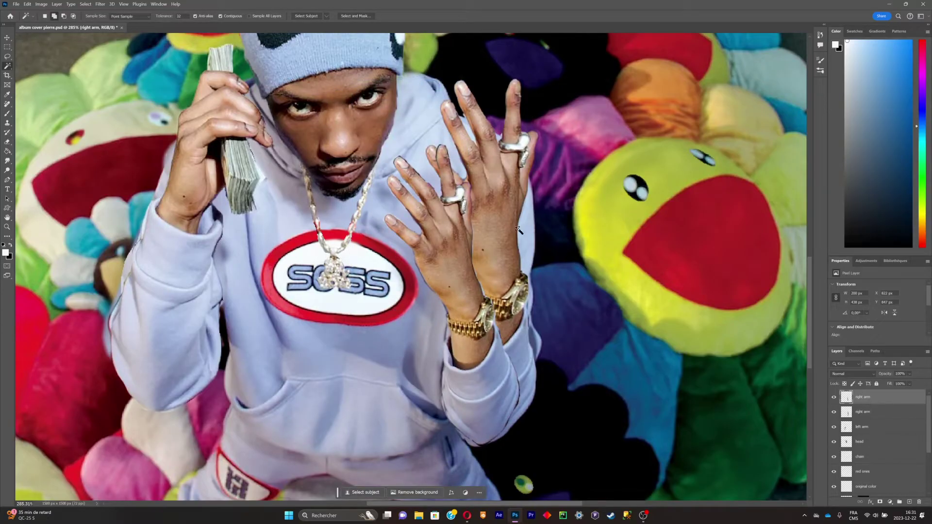
# Step: Select the transparent area around the arm copy with the Magic Wand and invert the selection to the arm's shape
pyautogui.click(454, 217)
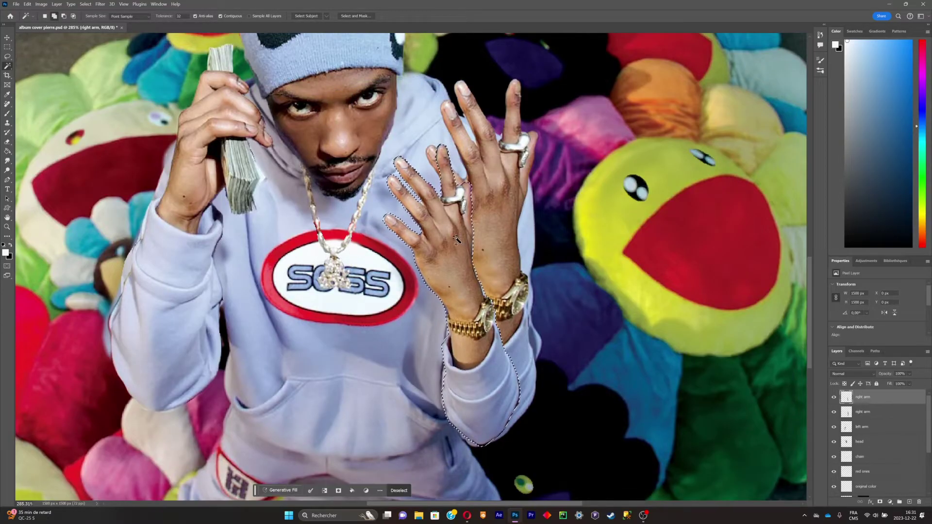
pyautogui.rightClick(455, 217)
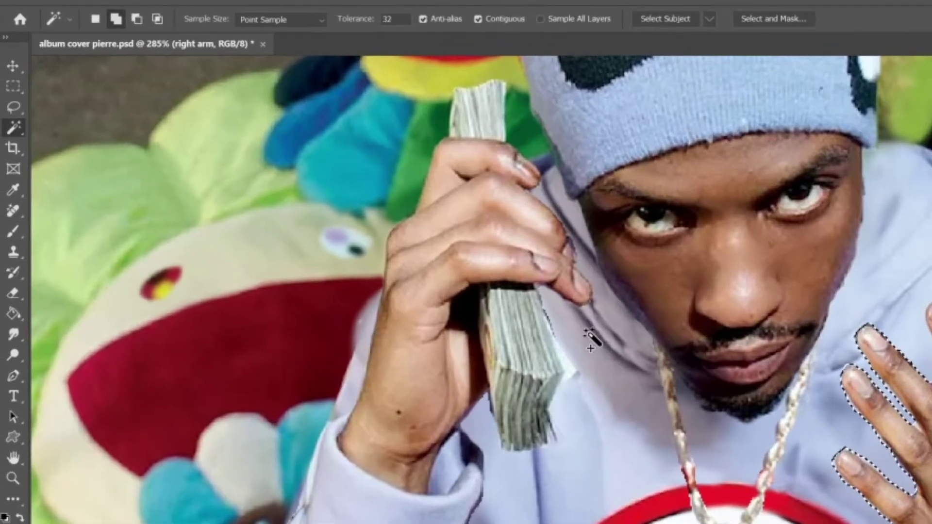
pyautogui.click(14, 86)
pyautogui.rightClick(692, 364)
pyautogui.click(664, 479)
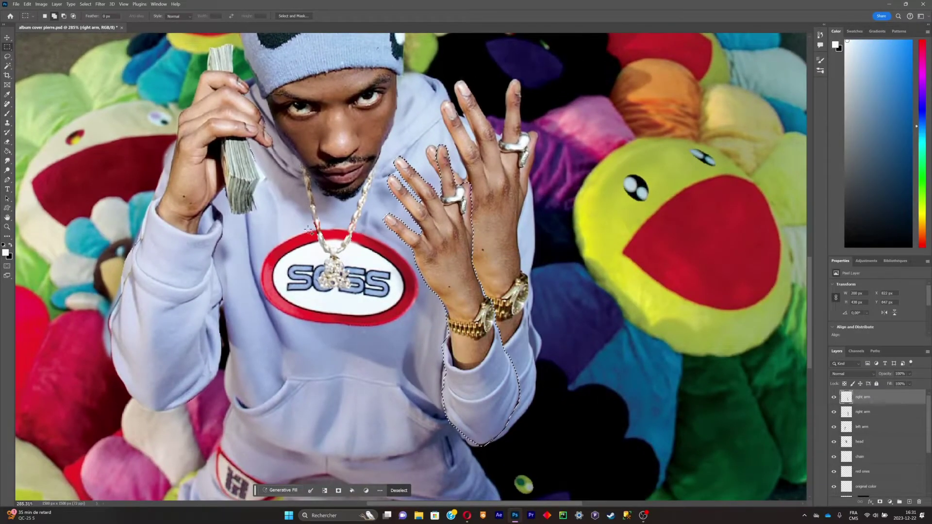
# Step: Paint the selected arm copy solid black with an enlarged brush and clear the selection
pyautogui.press('b')
pyautogui.press('x')
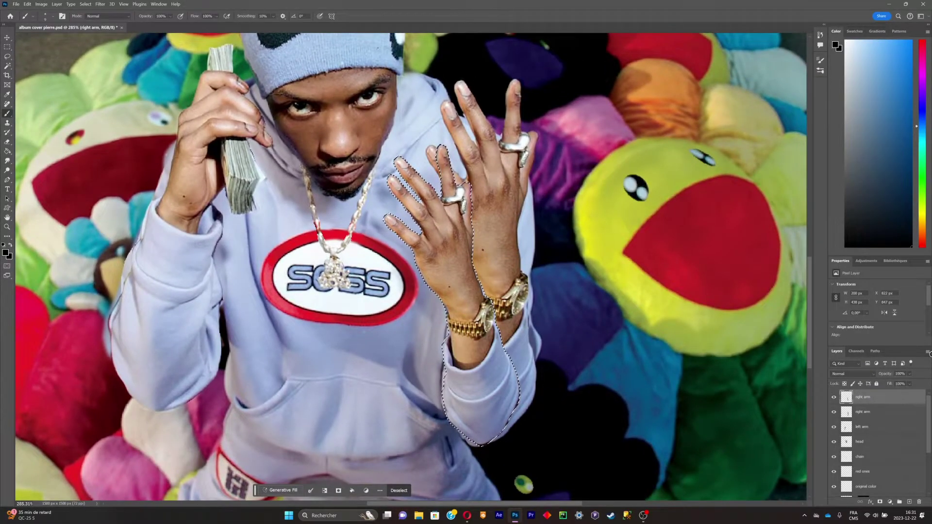
pyautogui.rightClick(357, 293)
pyautogui.moveTo(398, 310); pyautogui.dragTo(437, 309)
pyautogui.click(533, 161)
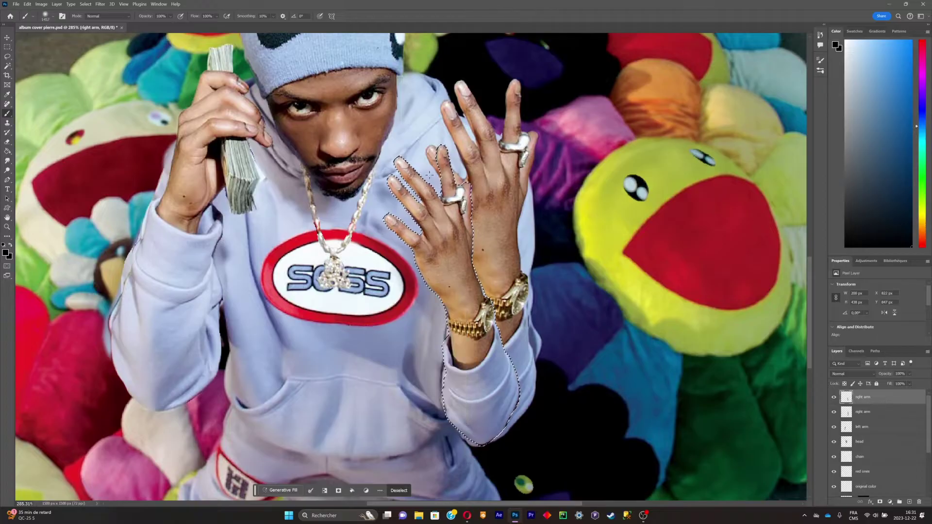
pyautogui.moveTo(534, 160); pyautogui.dragTo(525, 354)
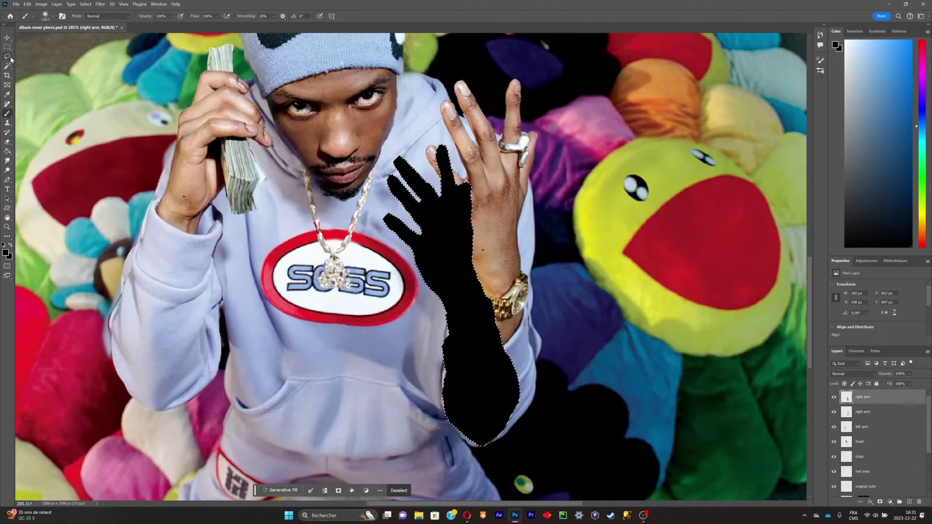
pyautogui.press('l')
pyautogui.hotkey('ctrl', 'd')
# Step: Move the black arm copy beneath the original right arm layer and set its opacity to 25%
pyautogui.moveTo(870, 401); pyautogui.dragTo(873, 417)
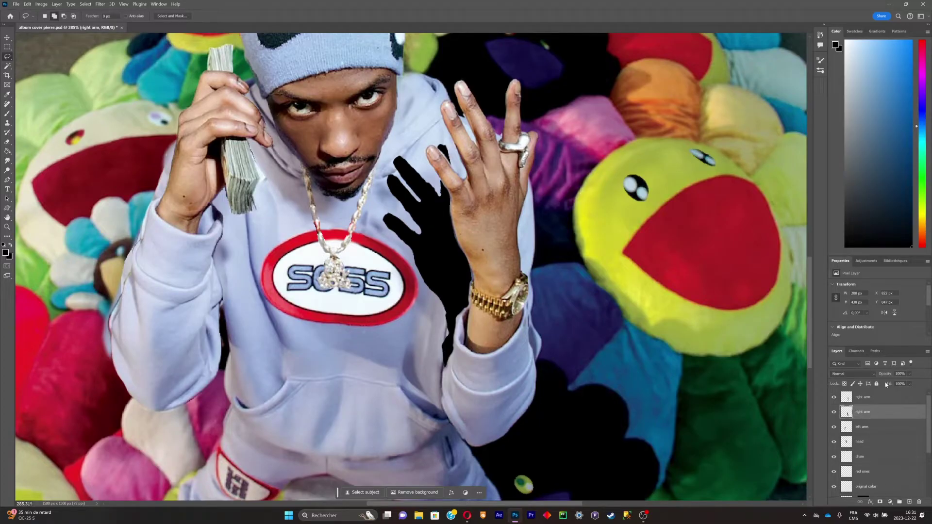
pyautogui.moveTo(880, 377); pyautogui.dragTo(874, 376)
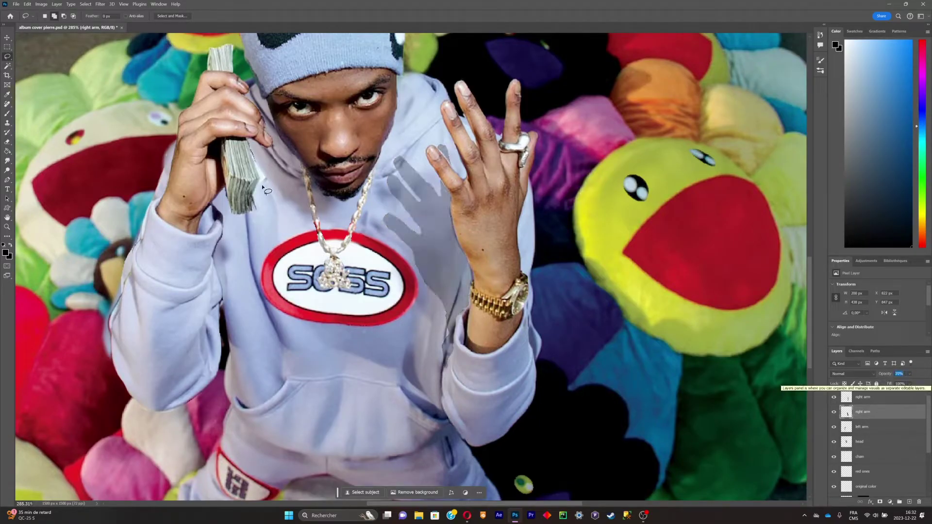
# Step: Soften the black arm copy on the chest by applying a Box Blur filter to its layer
pyautogui.click(101, 5)
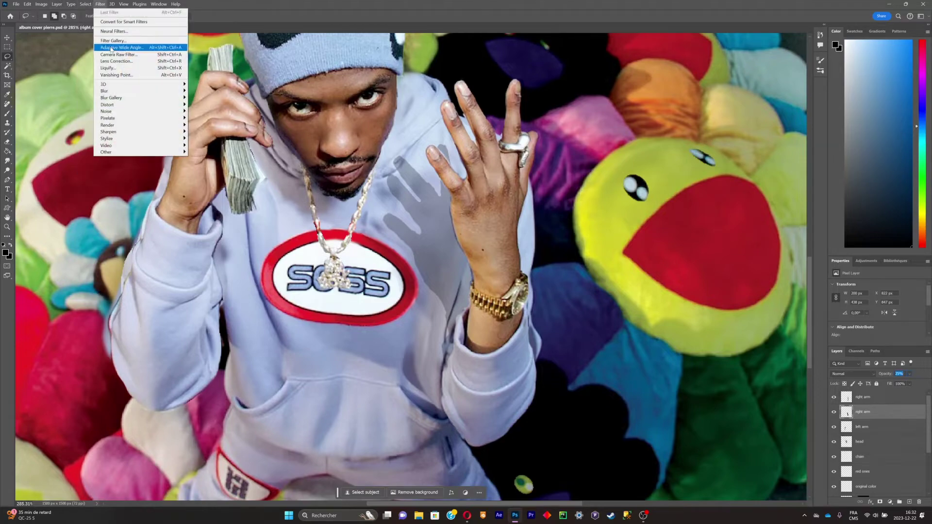
pyautogui.moveTo(111, 91)
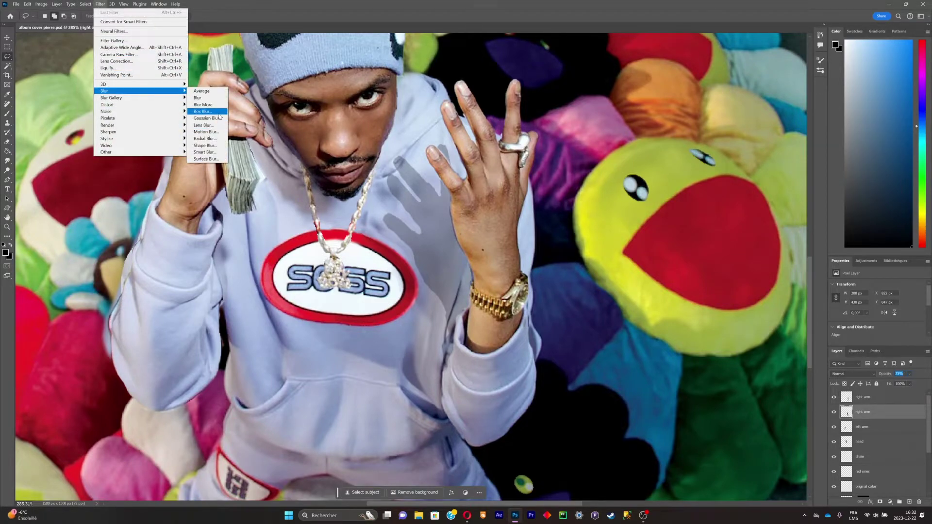
pyautogui.click(218, 113)
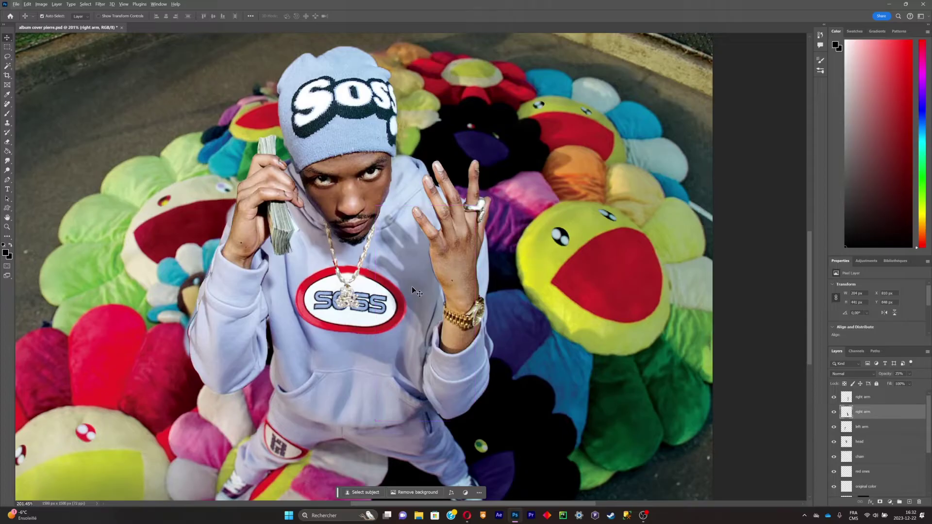
pyautogui.moveTo(413, 286); pyautogui.dragTo(416, 288)
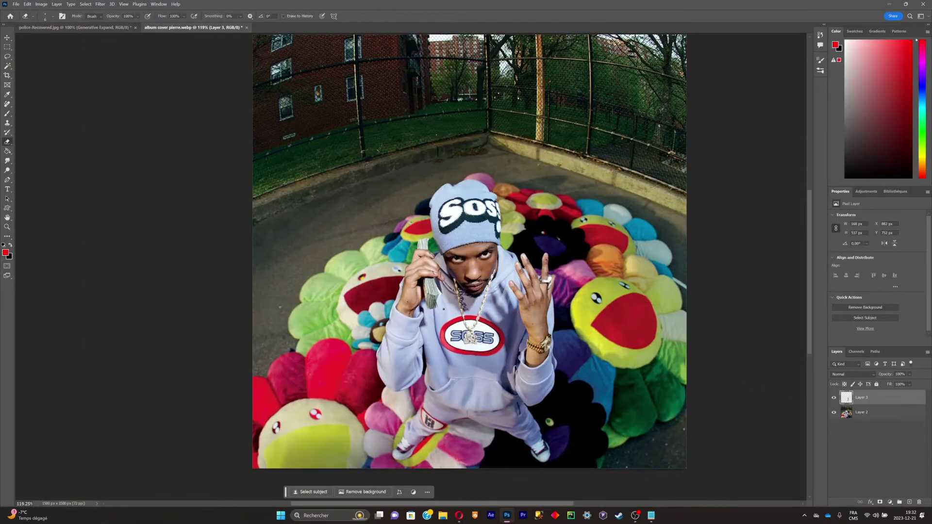
# Step: Outline the arm holding the money, the head, the chain and the yellow flower's eye with the Lasso tool
pyautogui.press('l')
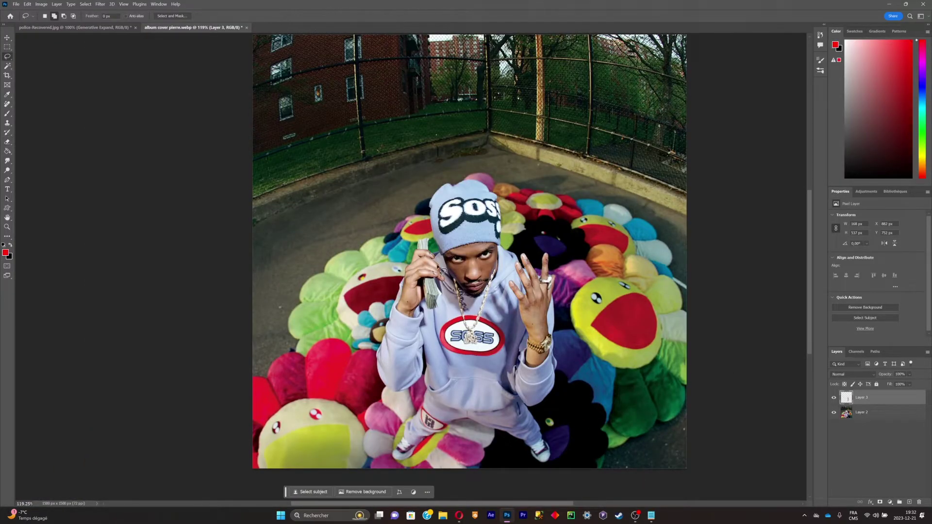
pyautogui.moveTo(418, 260); pyautogui.dragTo(410, 249)
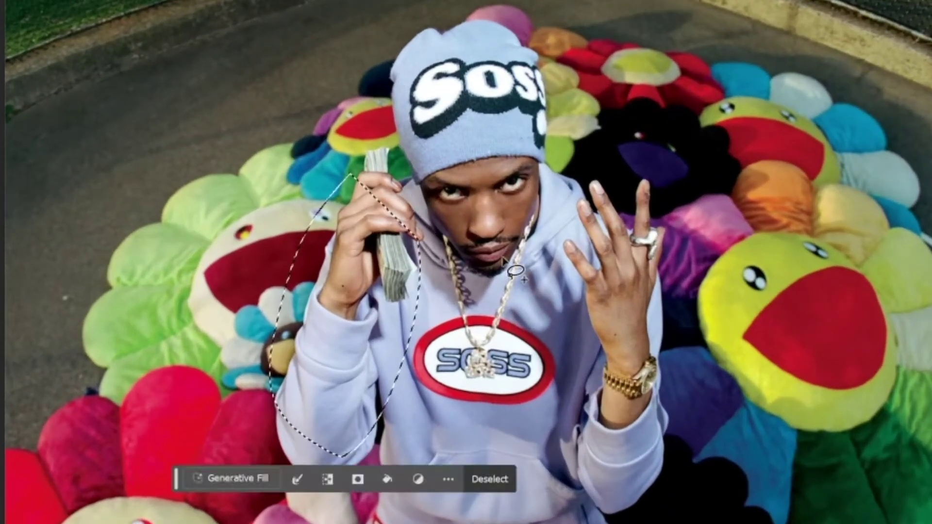
pyautogui.moveTo(503, 257); pyautogui.dragTo(451, 257)
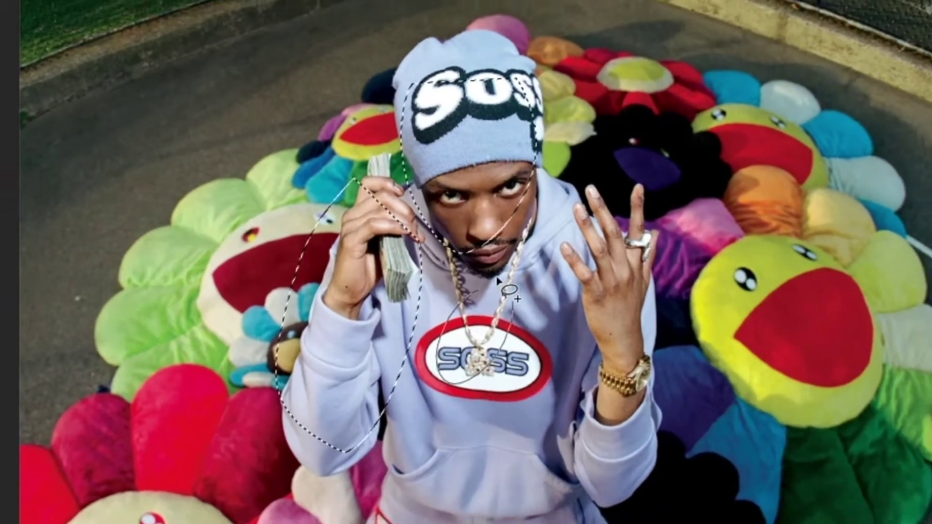
pyautogui.moveTo(805, 256); pyautogui.dragTo(786, 267)
pyautogui.moveTo(502, 305); pyautogui.dragTo(519, 306)
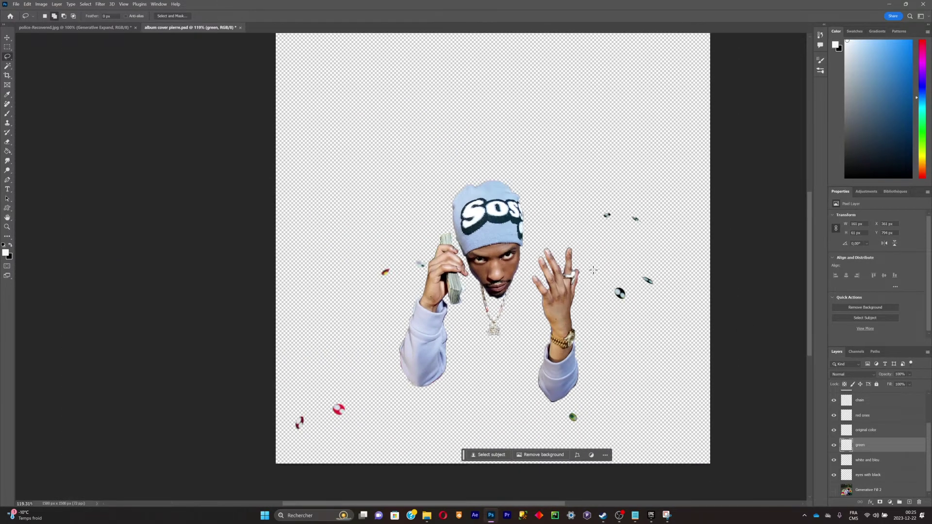
# Step: Make the Generative Fill 2 background layer visible beneath the separated parts
pyautogui.scroll(-2, 593, 270)
pyautogui.click(834, 491)
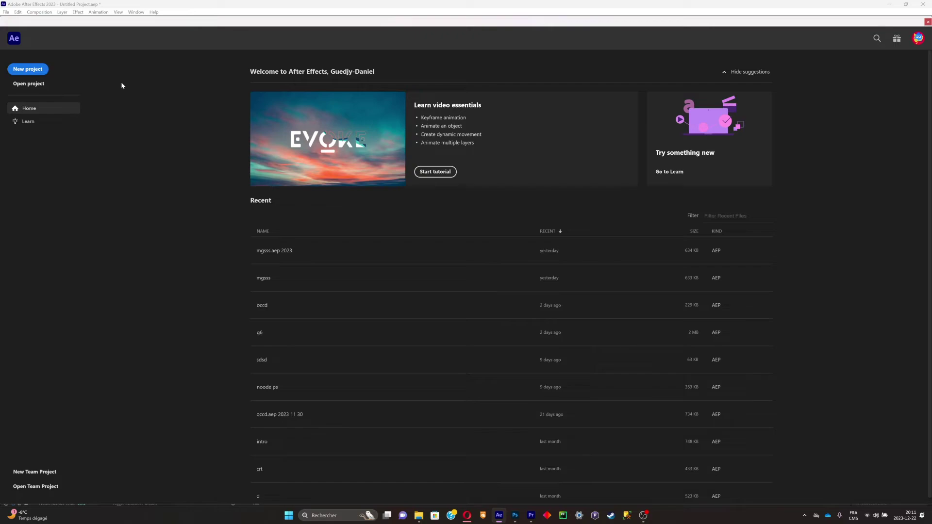
# Step: Start a new After Effects project without saving the open one and begin a new composition
pyautogui.click(24, 70)
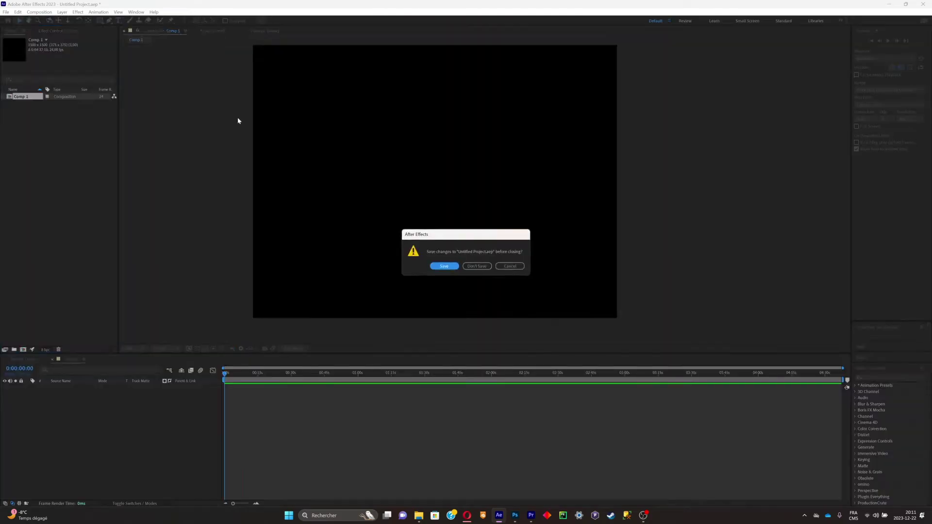
pyautogui.click(480, 266)
pyautogui.click(416, 188)
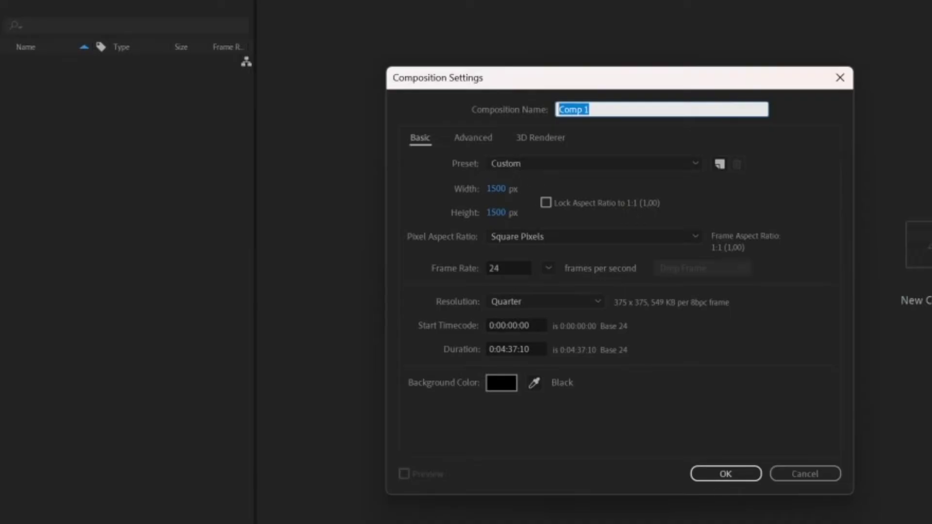
# Step: Check the album cover image's dimensions in its file properties and create Comp 1 at 1500 x 1500 px and 24 fps
pyautogui.moveTo(419, 515)
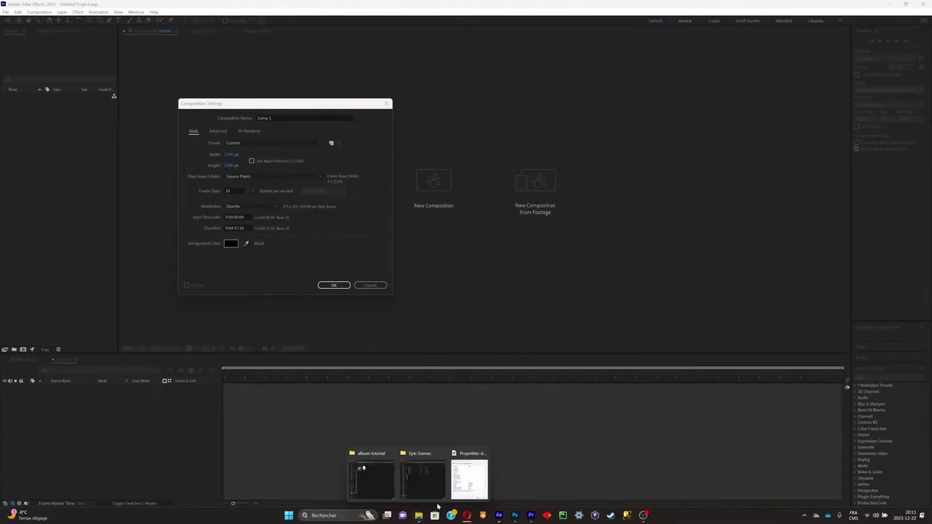
pyautogui.click(456, 474)
pyautogui.moveTo(801, 158); pyautogui.dragTo(562, 143)
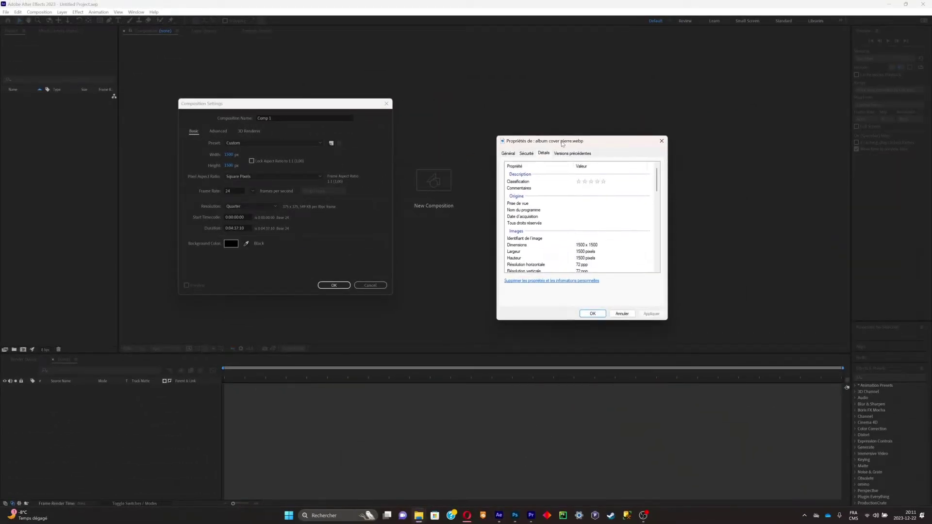
pyautogui.click(344, 285)
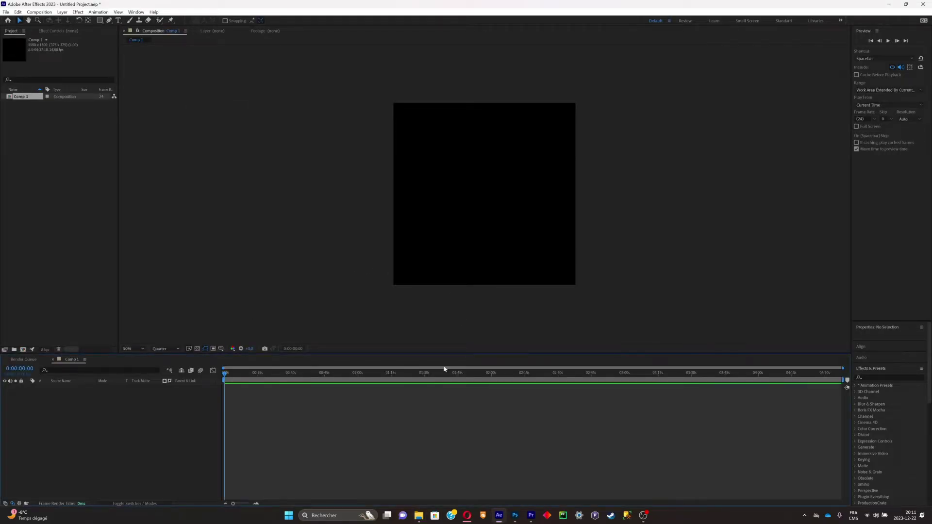
# Step: Import album cover pierre.psd from the album tutorial folder as a composition with editable layer styles
pyautogui.moveTo(428, 514)
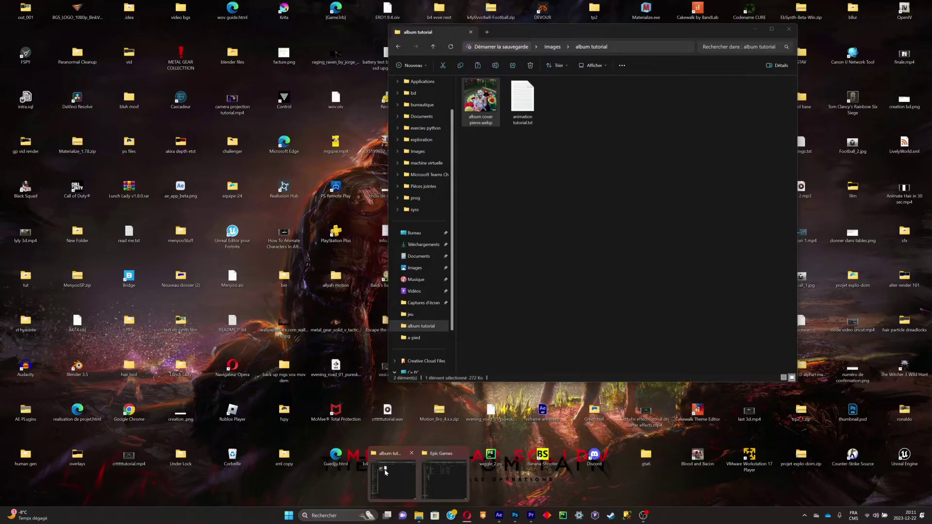
pyautogui.click(385, 472)
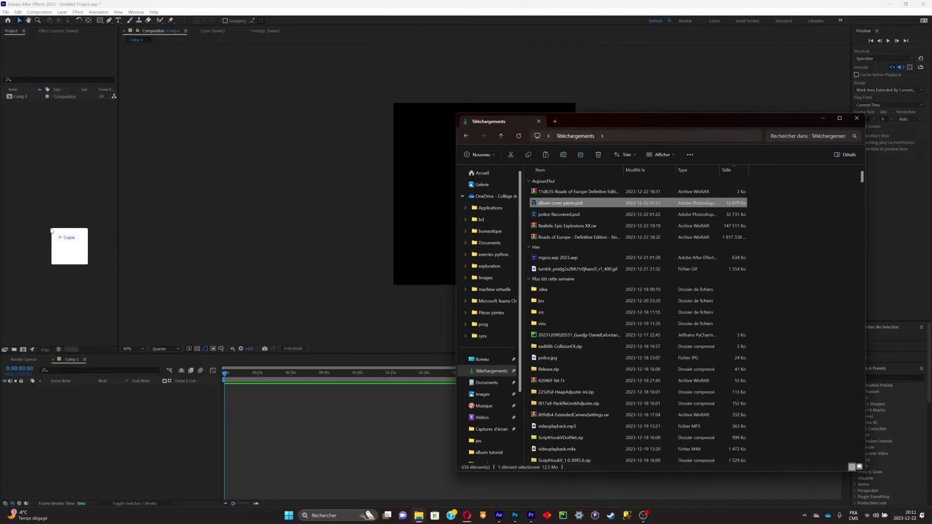
pyautogui.moveTo(67, 244); pyautogui.dragTo(103, 217)
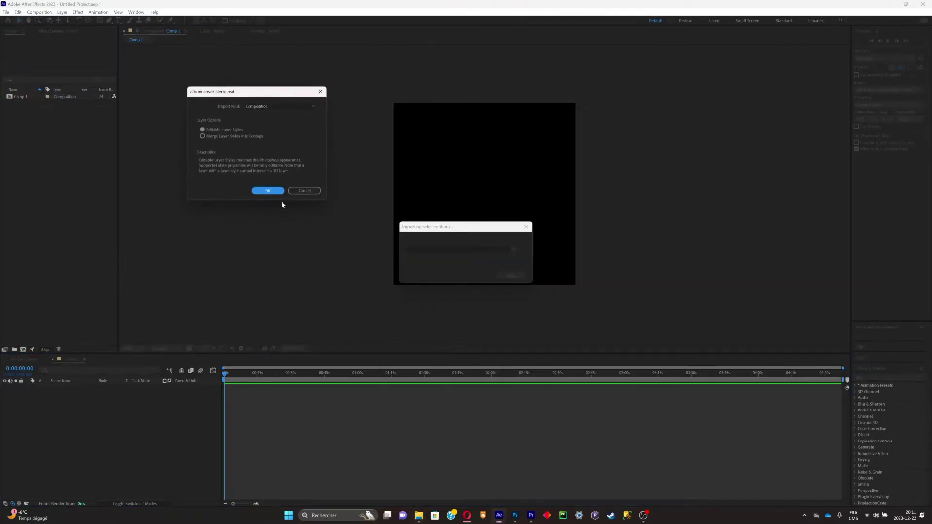
pyautogui.click(268, 191)
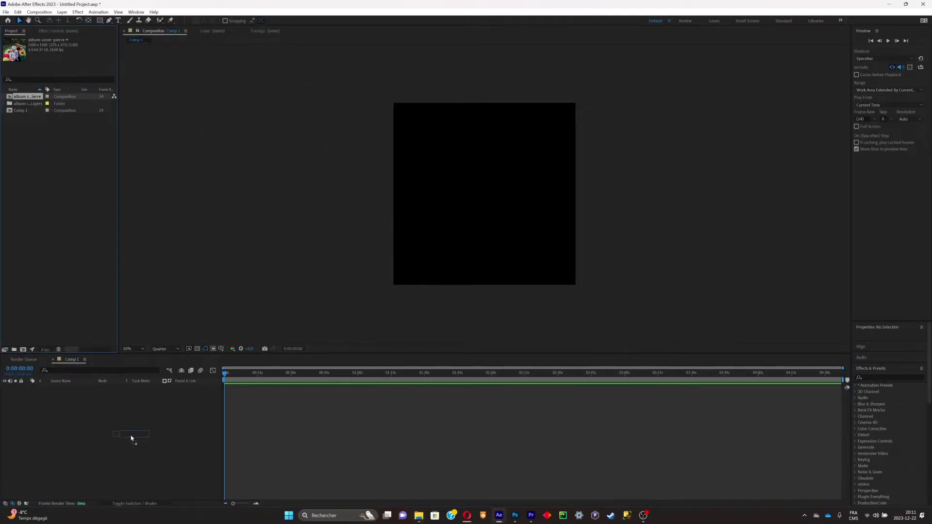
# Step: Place the imported album cover composition in Comp 1 and open it to show its separate layers
pyautogui.moveTo(131, 438); pyautogui.dragTo(212, 430)
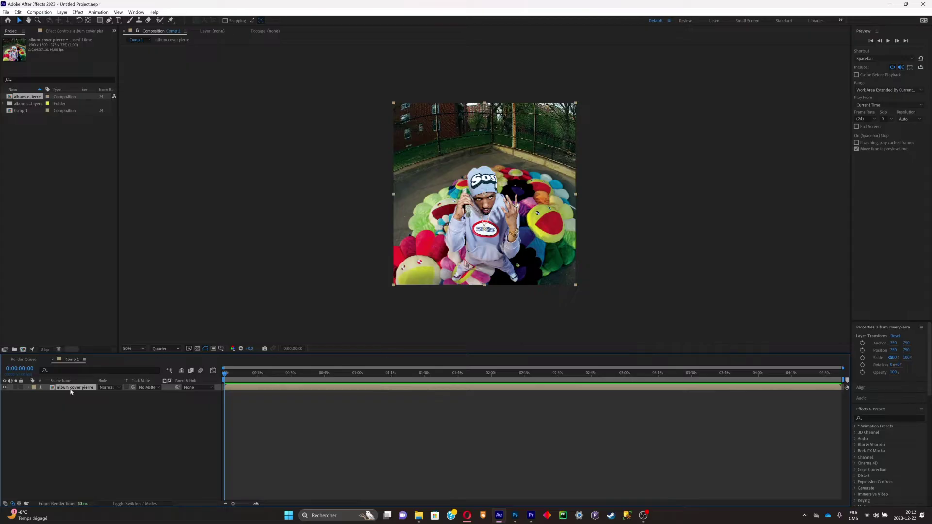
pyautogui.doubleClick(71, 389)
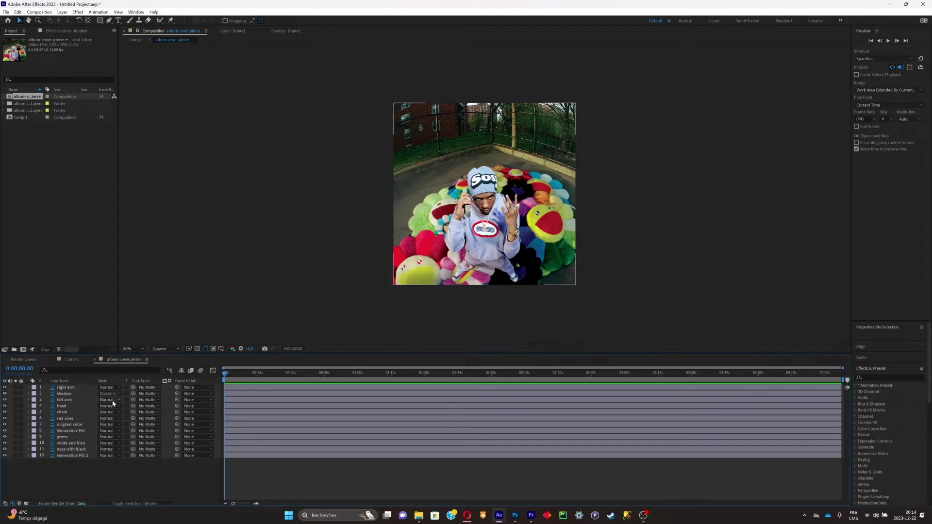
pyautogui.press('/')
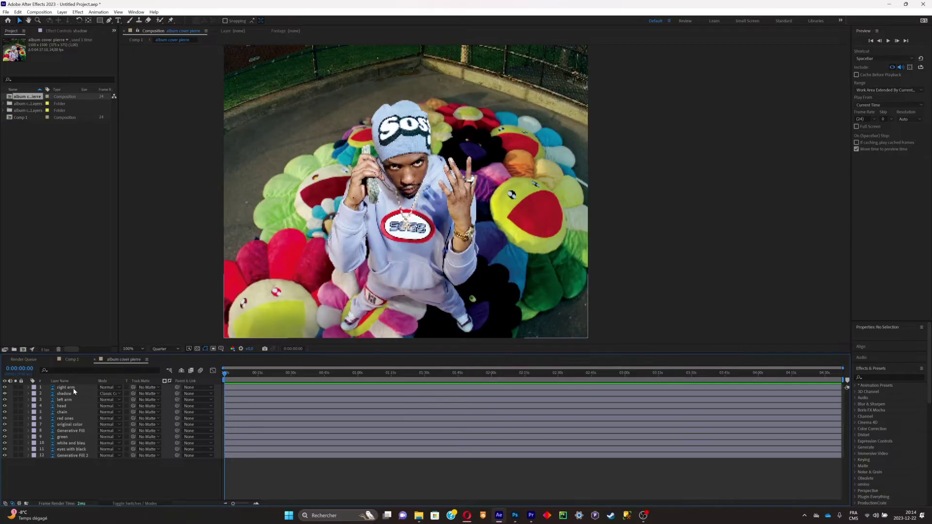
# Step: Try rotating the right arm layer around its centred anchor point and undo the rotation
pyautogui.click(74, 389)
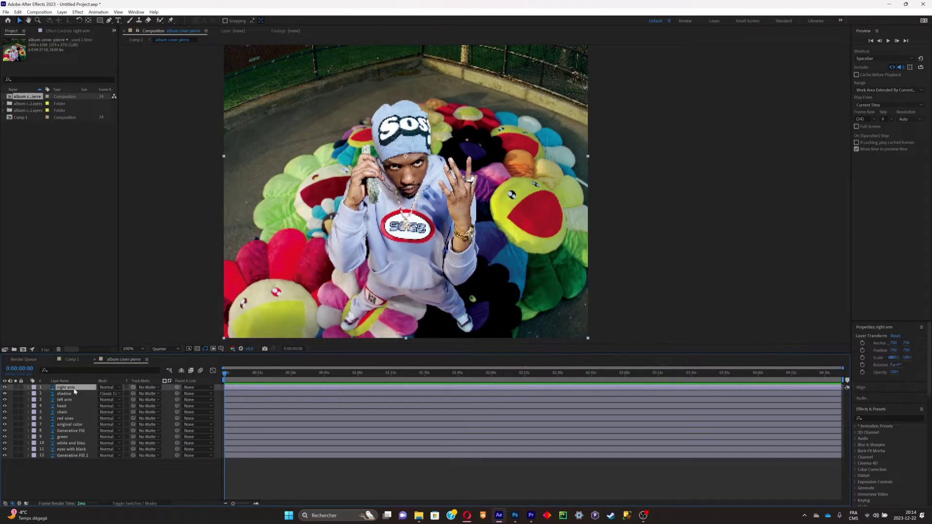
pyautogui.hotkey('ctrl', 'shift', 'a')
pyautogui.click(28, 388)
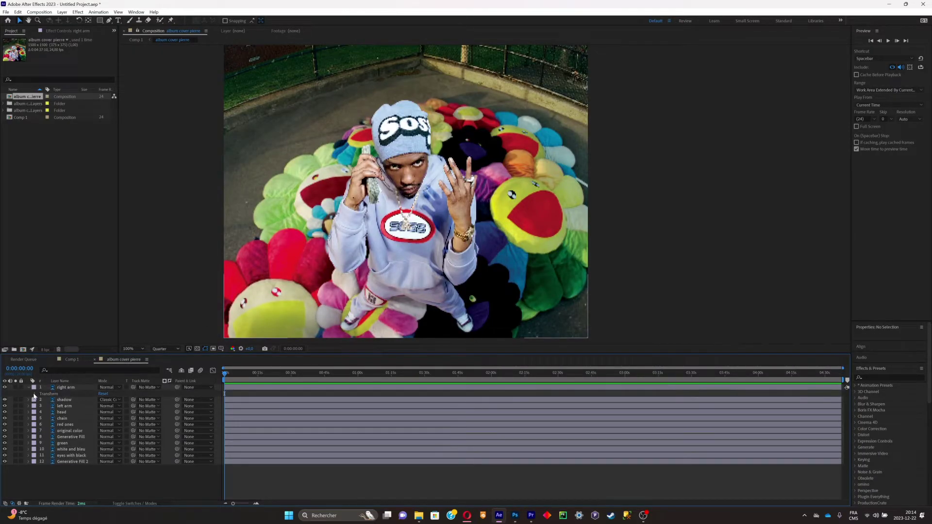
pyautogui.click(36, 394)
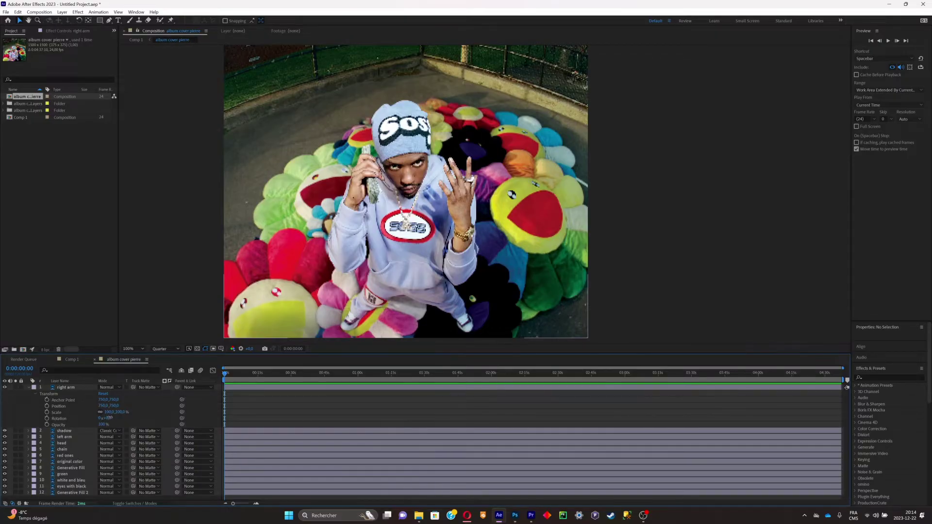
pyautogui.moveTo(110, 418); pyautogui.dragTo(146, 401)
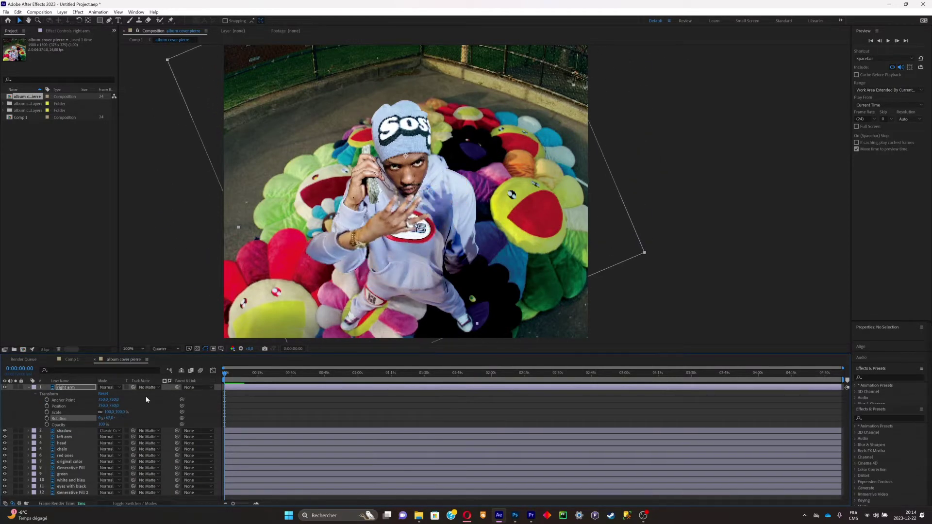
pyautogui.hotkey('ctrl', 'z')
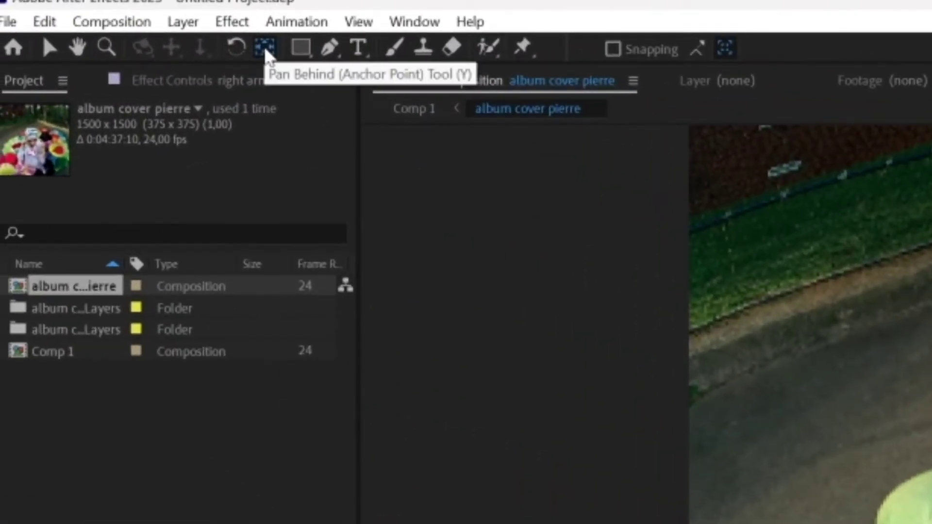
# Step: Move the right arm layer's anchor point to the elbow with the Pan Behind tool, then test and undo a rotation
pyautogui.click(89, 21)
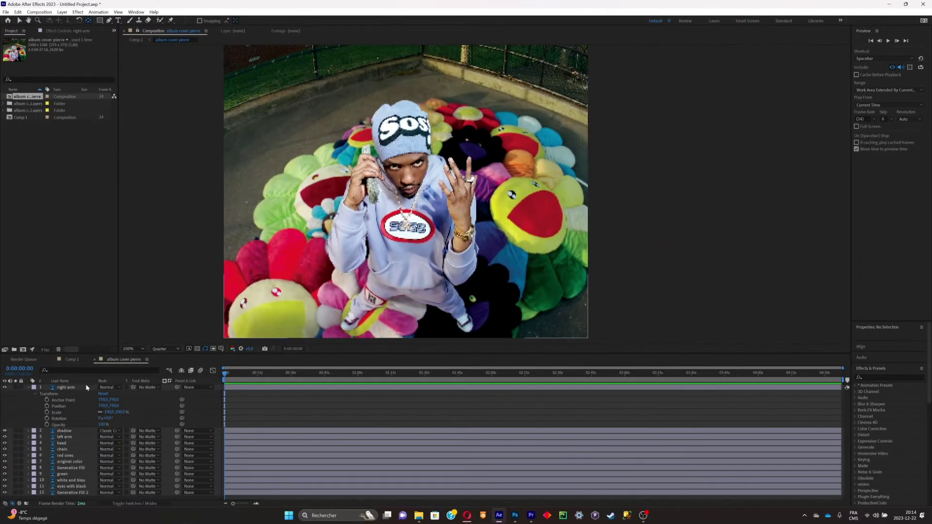
pyautogui.click(90, 387)
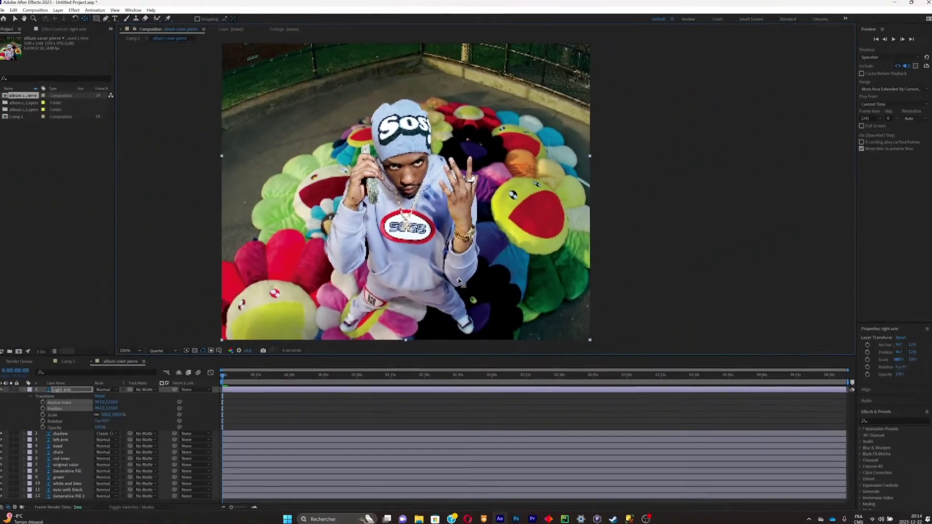
pyautogui.moveTo(458, 280); pyautogui.dragTo(459, 284)
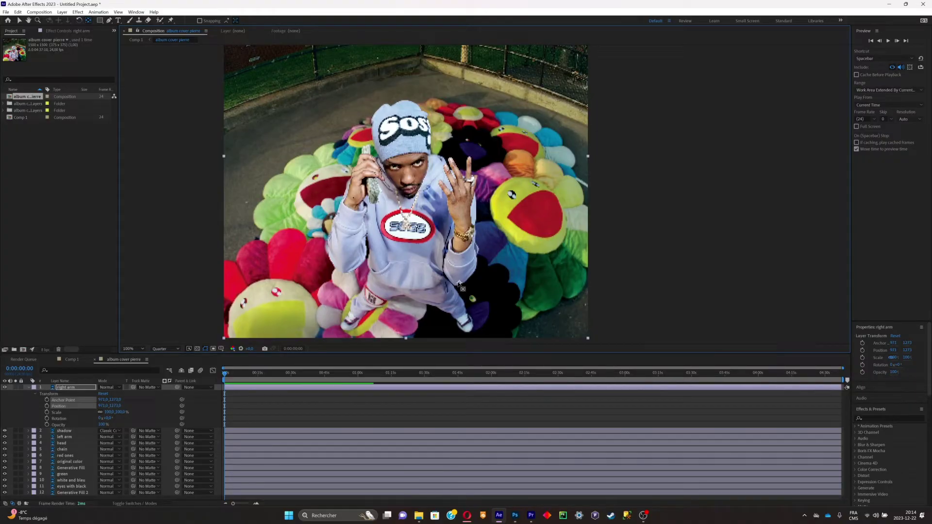
pyautogui.moveTo(108, 418)
pyautogui.mouseDown()
pyautogui.moveTo(100, 418)
pyautogui.moveTo(114, 415)
pyautogui.mouseUp()
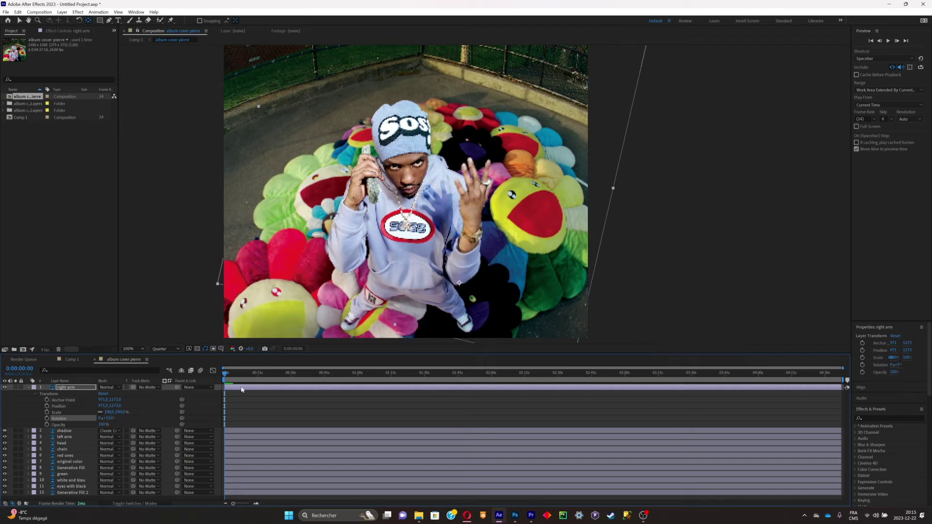
pyautogui.hotkey('ctrl', 'z')
# Step: Refine the right arm's anchor point slightly higher inside the sleeve, testing the layer's rotation after each adjustment
pyautogui.moveTo(463, 287); pyautogui.dragTo(459, 280)
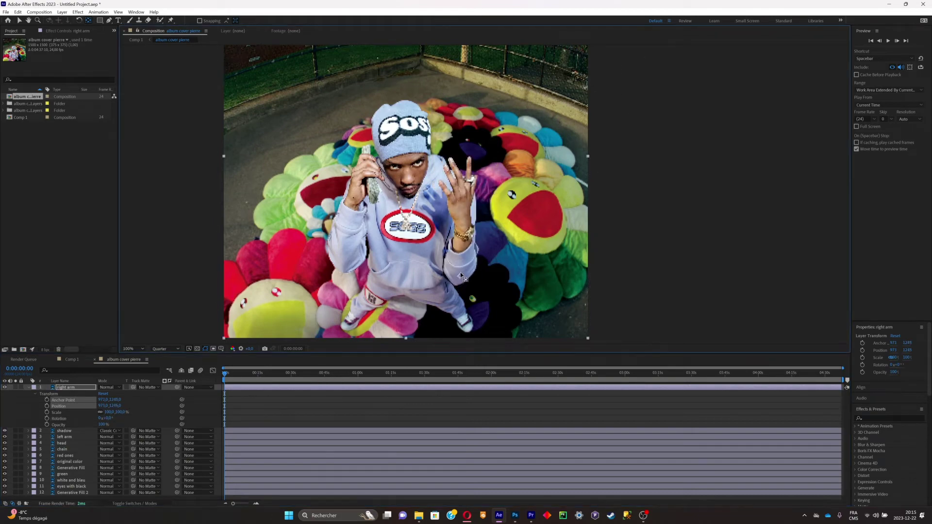
pyautogui.moveTo(103, 418); pyautogui.dragTo(180, 398)
pyautogui.hotkey('ctrl', 'z')
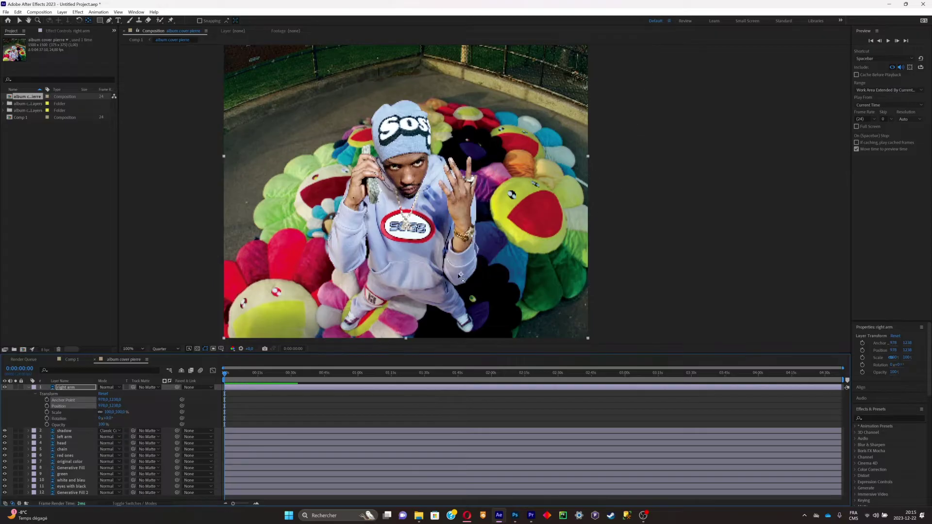
pyautogui.moveTo(461, 277); pyautogui.dragTo(469, 271)
pyautogui.moveTo(109, 417)
pyautogui.mouseDown()
pyautogui.moveTo(97, 417)
pyautogui.moveTo(119, 406)
pyautogui.mouseUp()
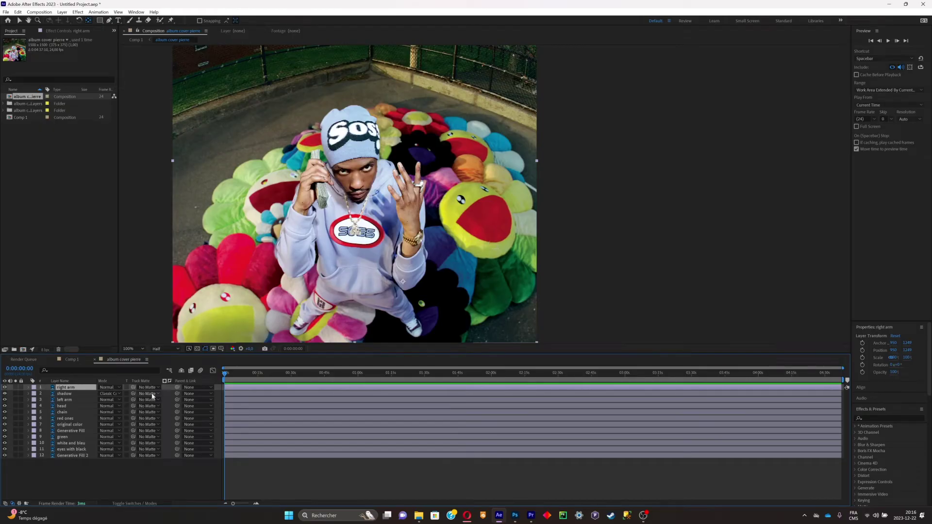
# Step: Keyframe the right arm's rotation at the start, then swing it outward at 0:00:04:22 and inward at 0:00:10:15
pyautogui.click(28, 387)
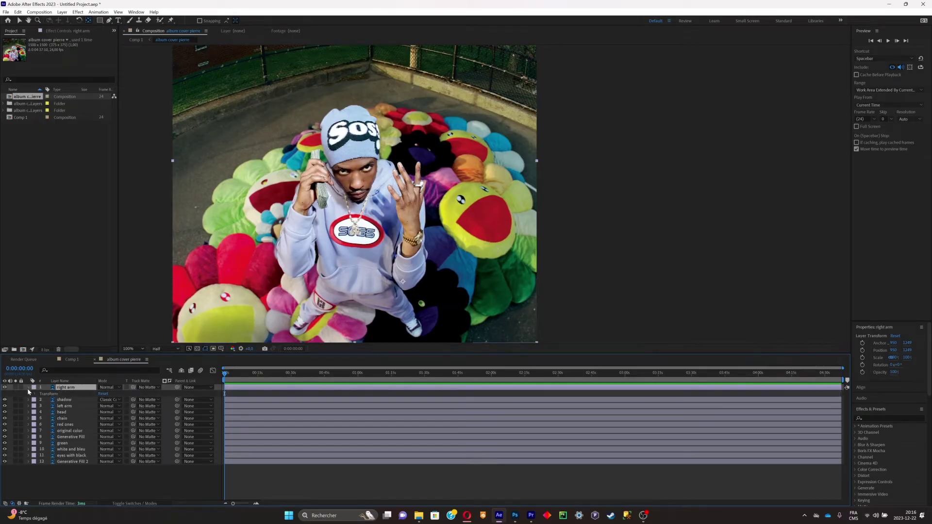
pyautogui.click(35, 394)
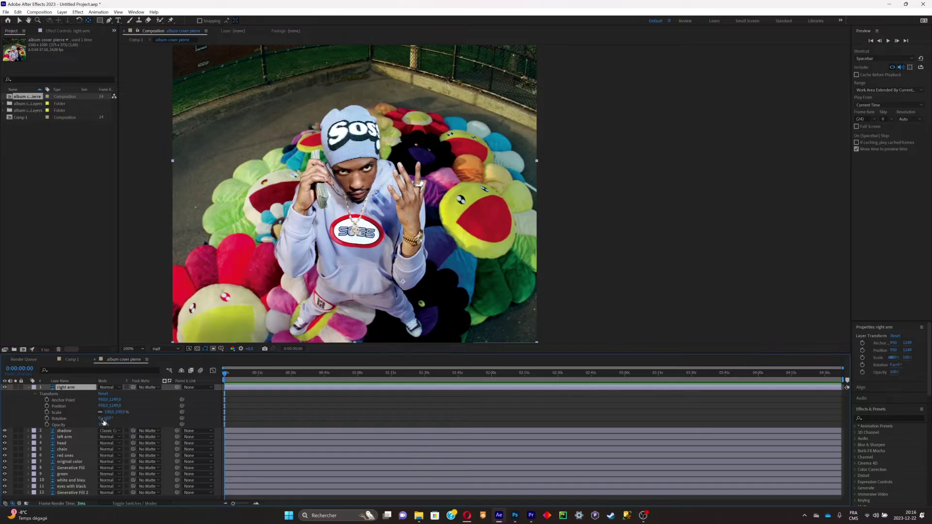
pyautogui.click(46, 419)
pyautogui.moveTo(261, 373); pyautogui.dragTo(236, 372)
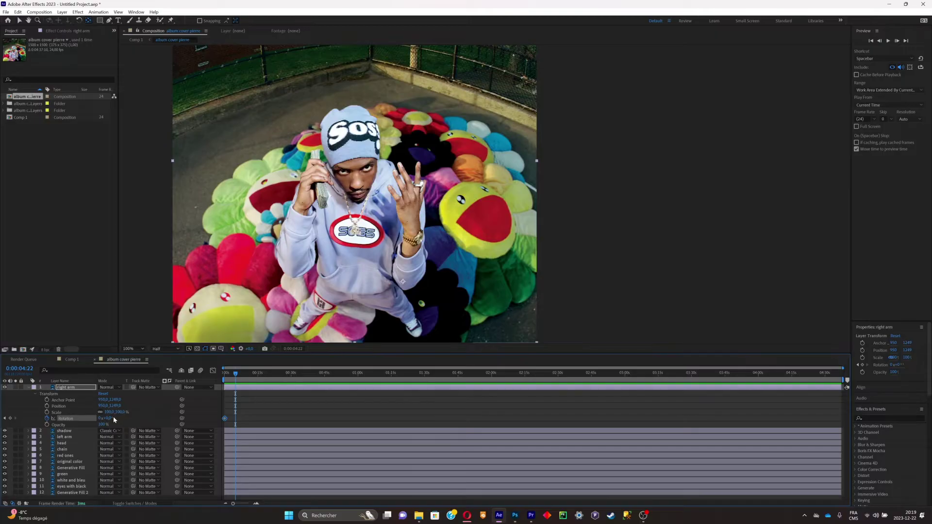
pyautogui.moveTo(114, 420); pyautogui.dragTo(117, 419)
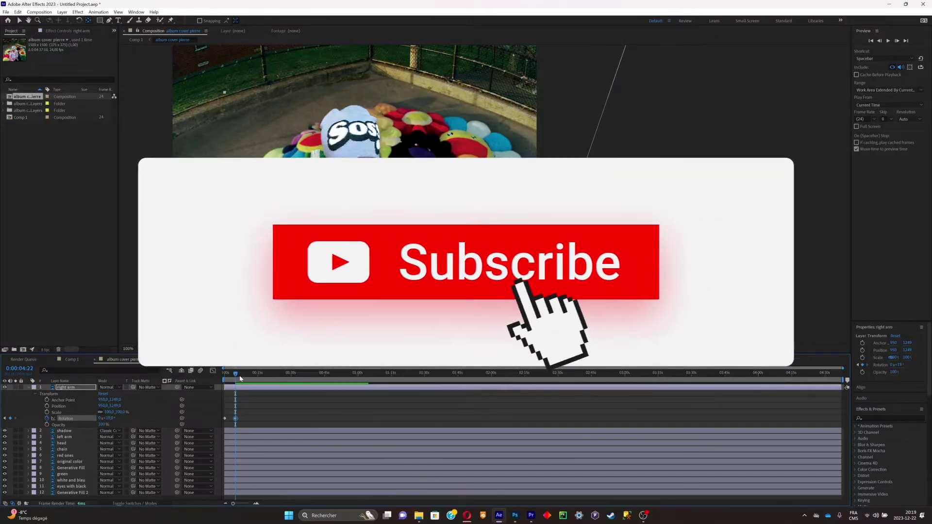
pyautogui.moveTo(237, 377); pyautogui.dragTo(248, 380)
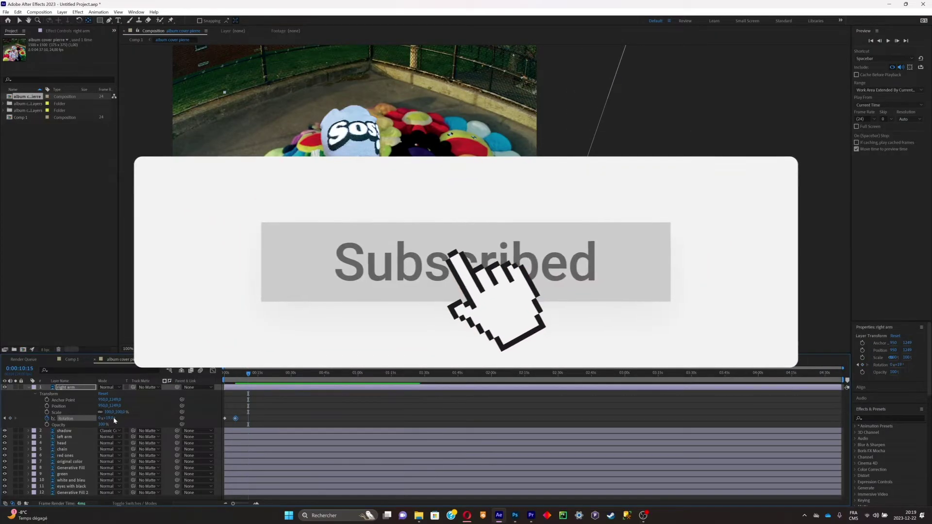
pyautogui.moveTo(112, 418); pyautogui.dragTo(95, 414)
# Step: Apply Easy Ease to the right arm's three rotation keyframes and paste a copy of them at 0:00:15:13
pyautogui.click(224, 374)
pyautogui.moveTo(262, 422); pyautogui.dragTo(223, 411)
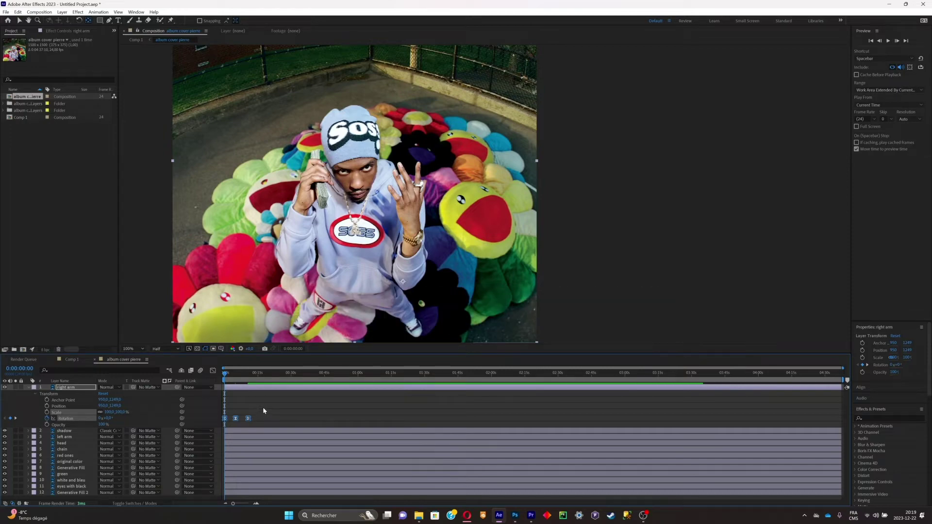
pyautogui.click(261, 375)
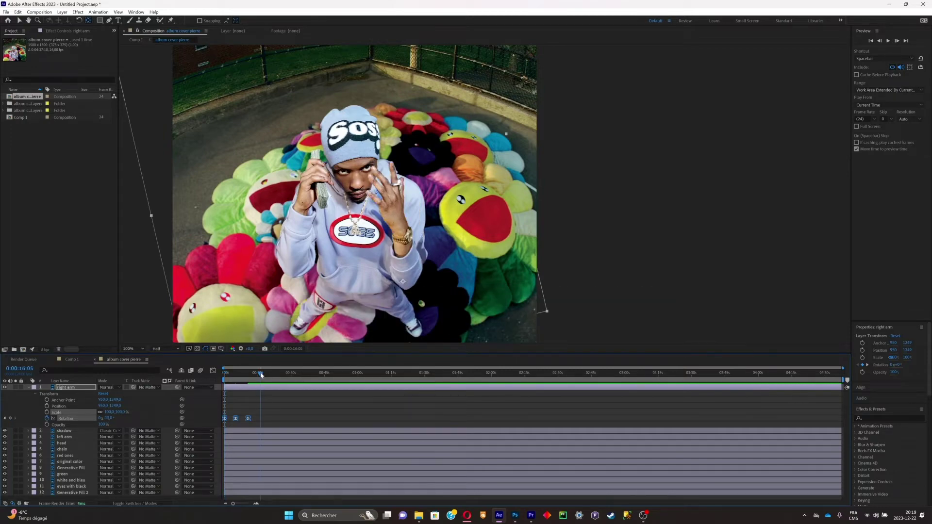
pyautogui.moveTo(261, 374); pyautogui.dragTo(259, 374)
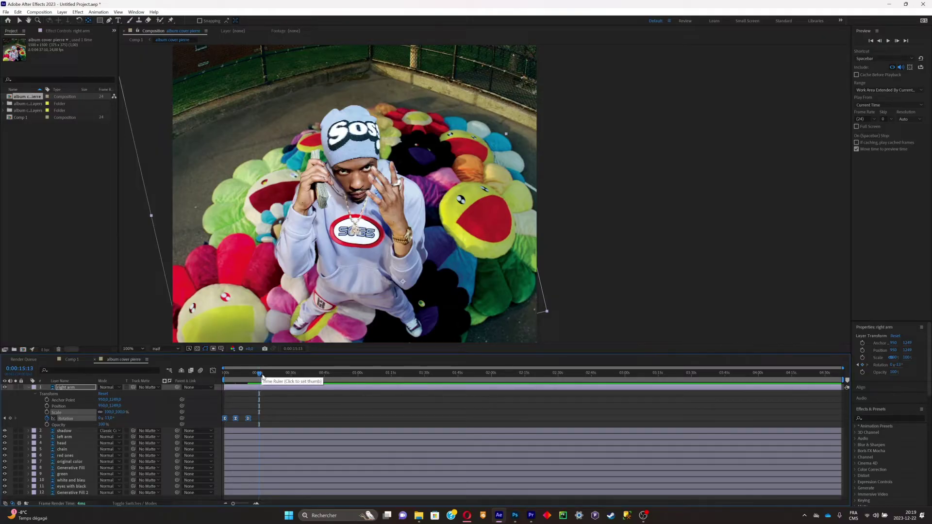
pyautogui.hotkey('ctrl', 'v')
# Step: Move the right arm's six rotation keyframes closer together and preview the faster swing
pyautogui.moveTo(260, 372); pyautogui.dragTo(261, 413)
pyautogui.click(270, 419)
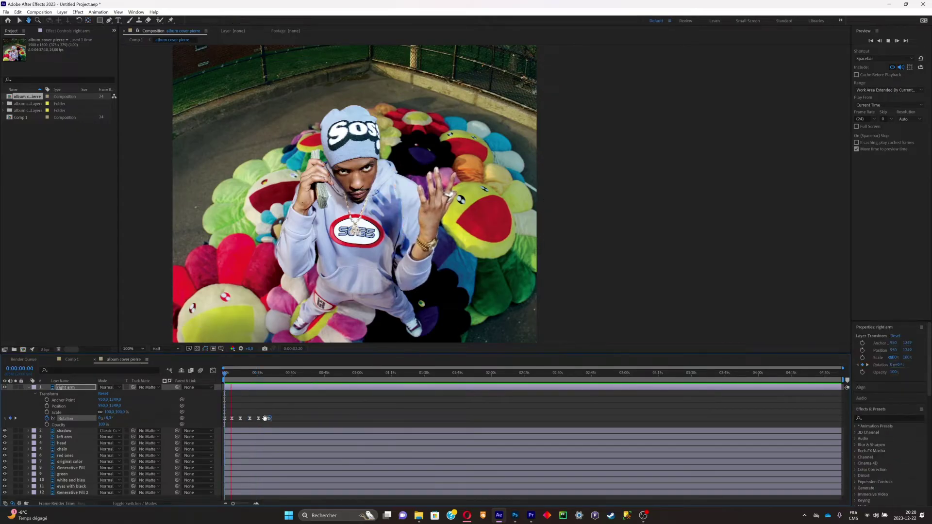
pyautogui.click(282, 420)
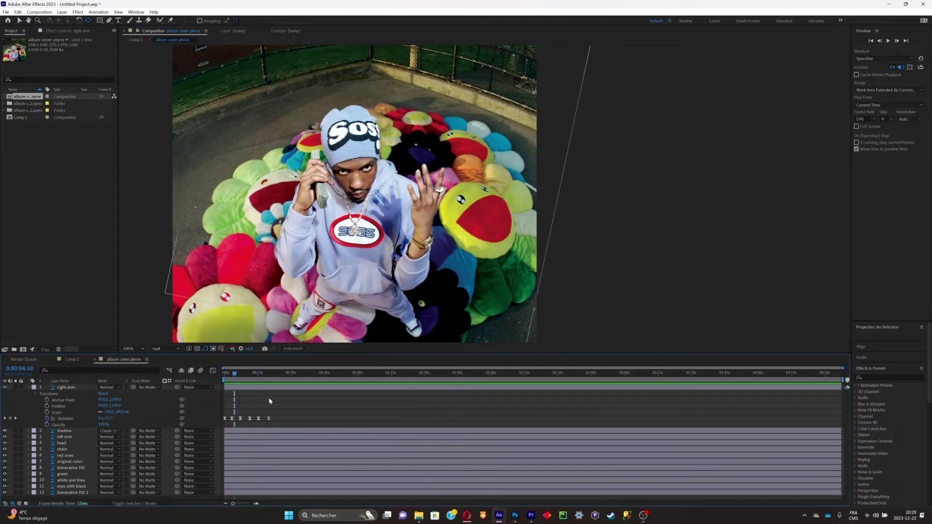
# Step: Repeat the right arm's six rotation keyframes along the timeline and preview the swing in a work area ending at about 45 seconds
pyautogui.moveTo(278, 425); pyautogui.dragTo(214, 410)
pyautogui.click(276, 373)
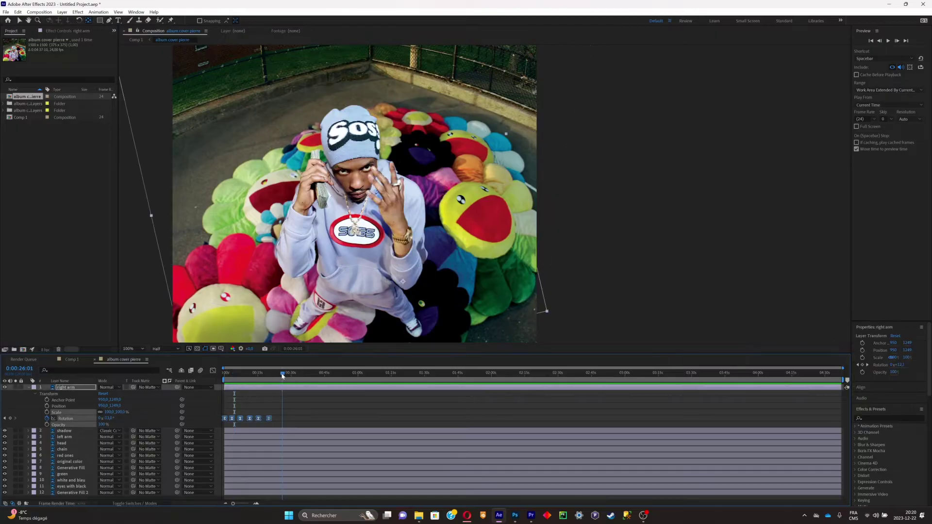
pyautogui.hotkey('ctrl', 'v')
pyautogui.moveTo(335, 374); pyautogui.dragTo(327, 375)
pyautogui.hotkey('ctrl', 'v')
pyautogui.click(387, 374)
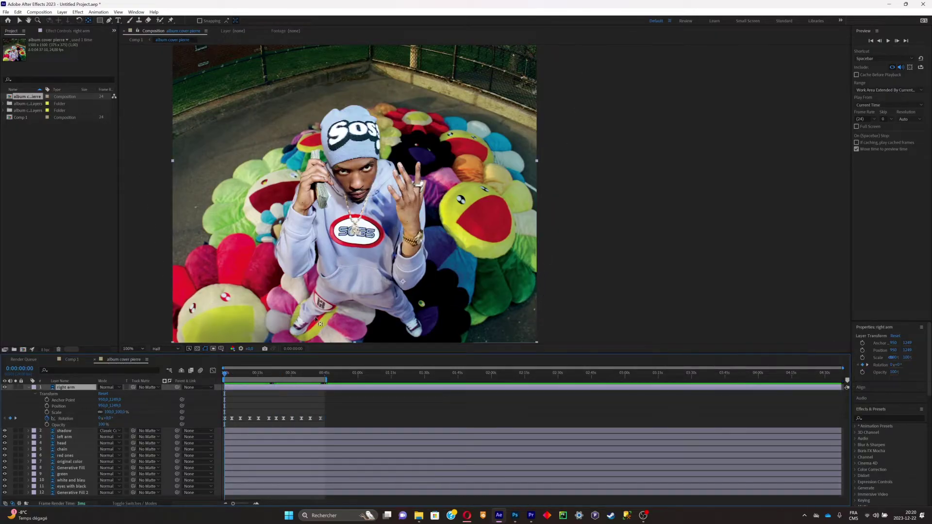
pyautogui.press('space')
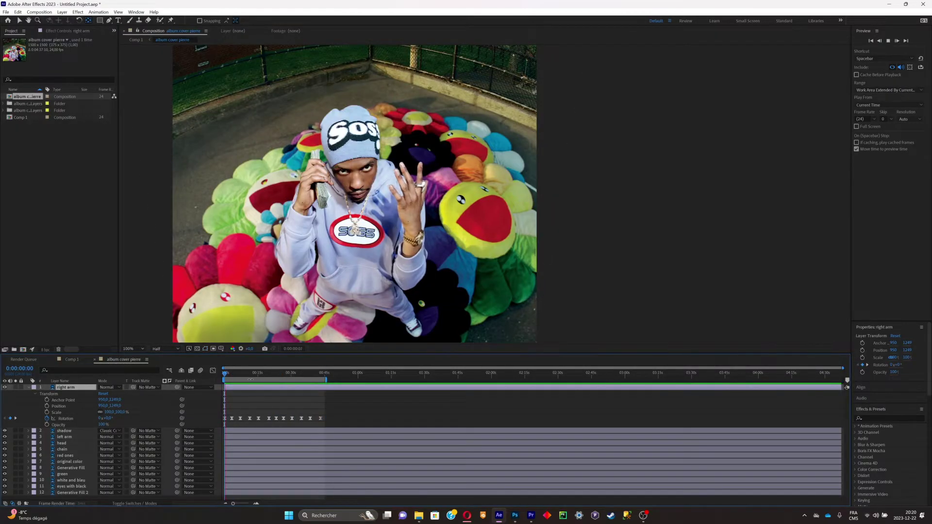
pyautogui.press('space')
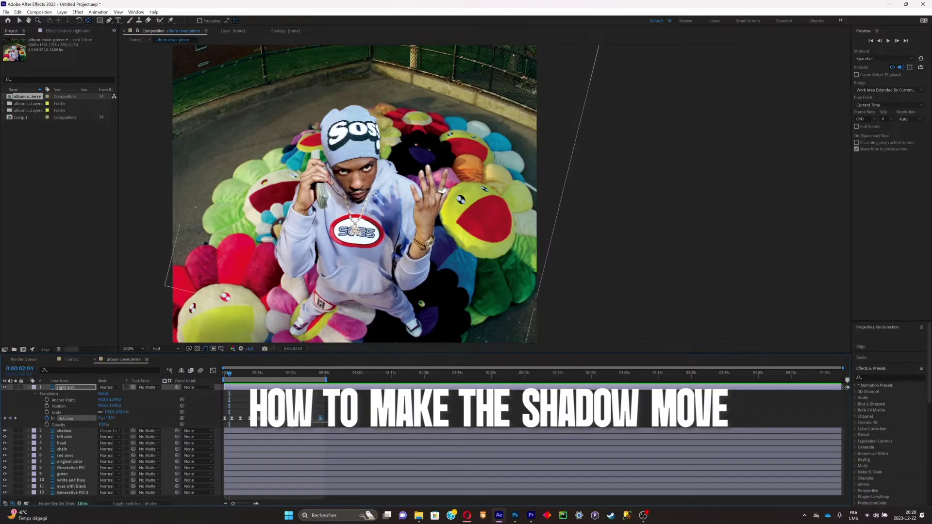
# Step: Move the shadow layer's anchor point to the elbow at 979, 1221 and paste the right arm's rotation keyframes onto it at 0:00:00:00
pyautogui.moveTo(326, 421); pyautogui.dragTo(222, 413)
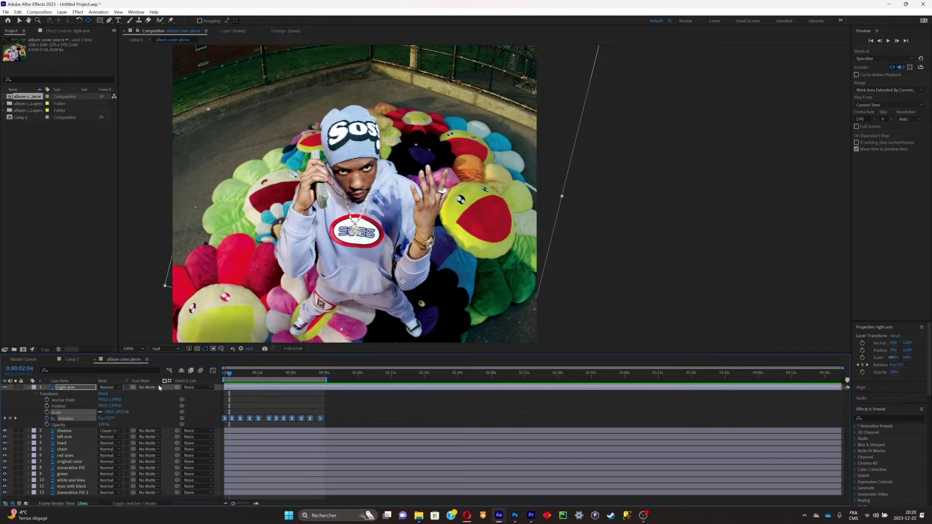
pyautogui.click(35, 432)
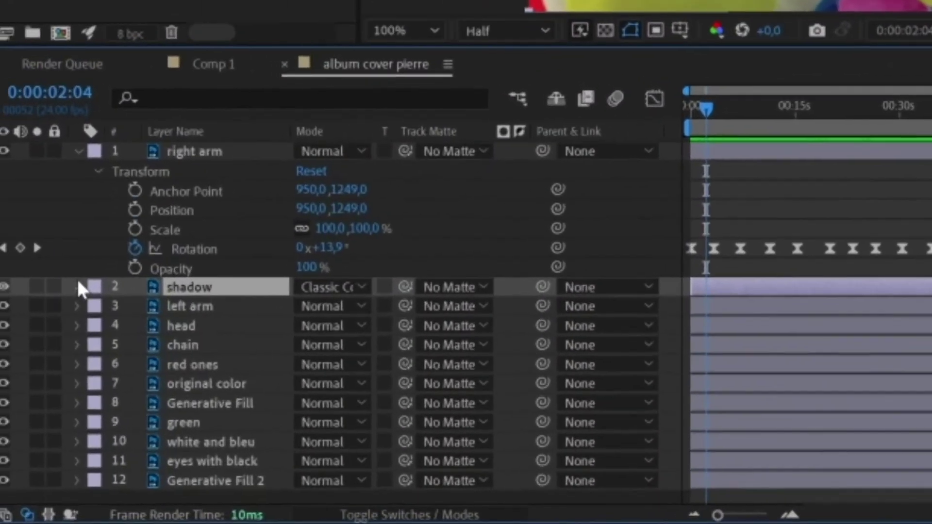
pyautogui.click(33, 378)
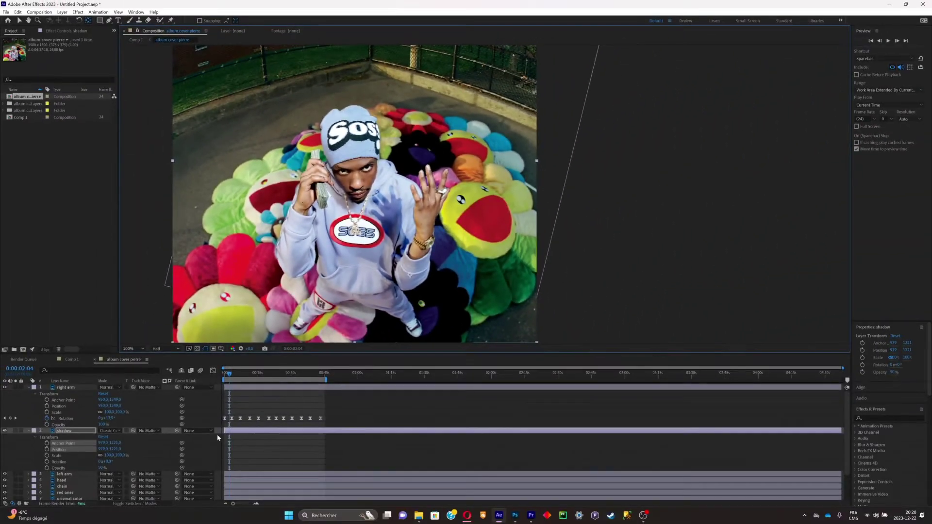
pyautogui.moveTo(230, 374); pyautogui.dragTo(204, 373)
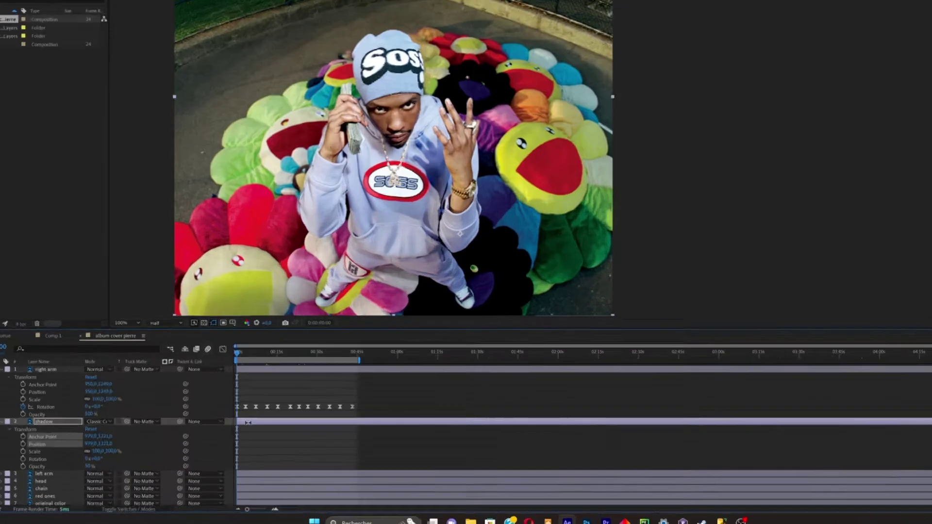
pyautogui.hotkey('ctrl', 'v')
# Step: Preview the shadow's motion, then hide the right arm layer and inspect the shadow around the shoulder at 200% zoom
pyautogui.press('space')
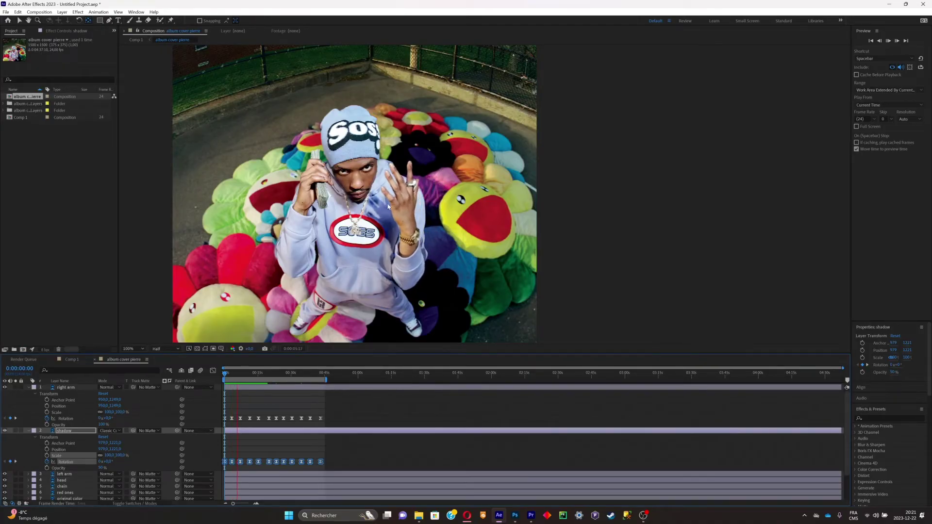
pyautogui.click(233, 374)
pyautogui.moveTo(233, 373); pyautogui.dragTo(232, 374)
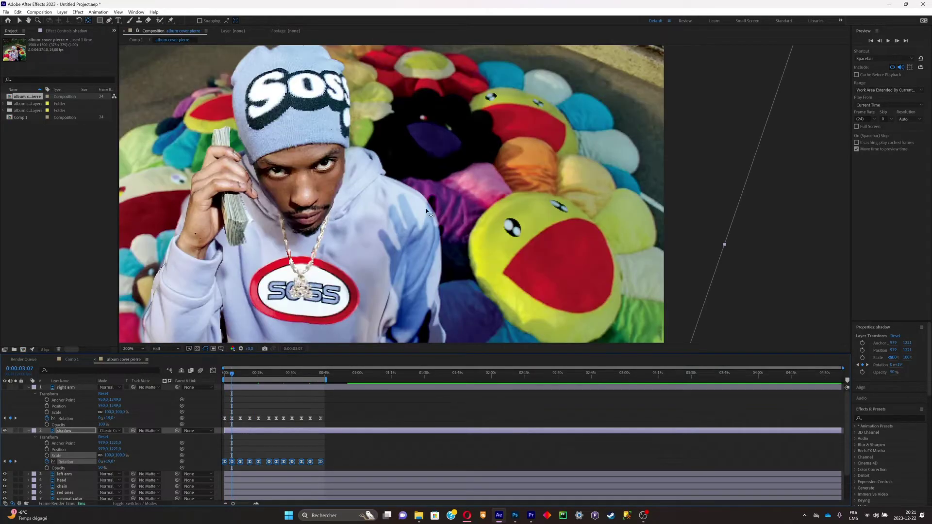
pyautogui.scroll(1, 420, 197)
pyautogui.scroll(-2, 438, 212)
pyautogui.scroll(2, 438, 212)
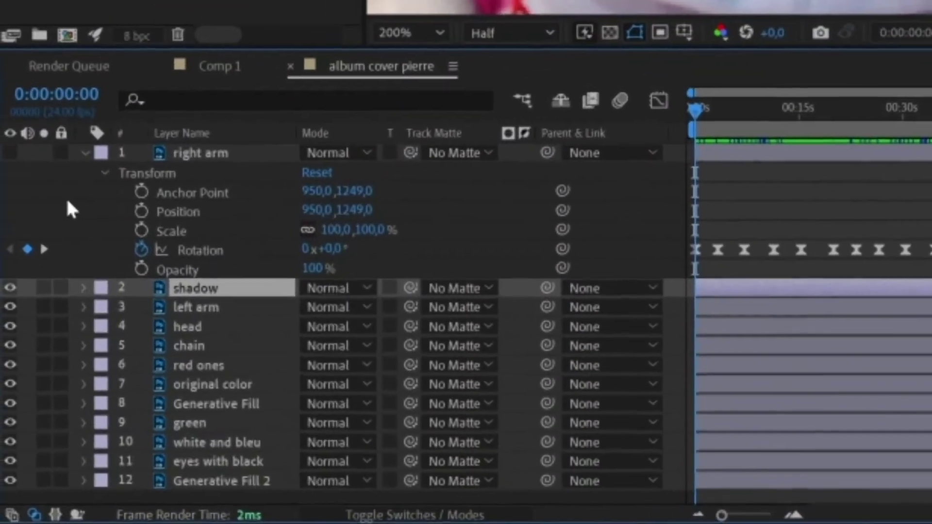
# Step: Add a new empty shape layer directly above the shadow layer
pyautogui.rightClick(23, 403)
pyautogui.moveTo(94, 206)
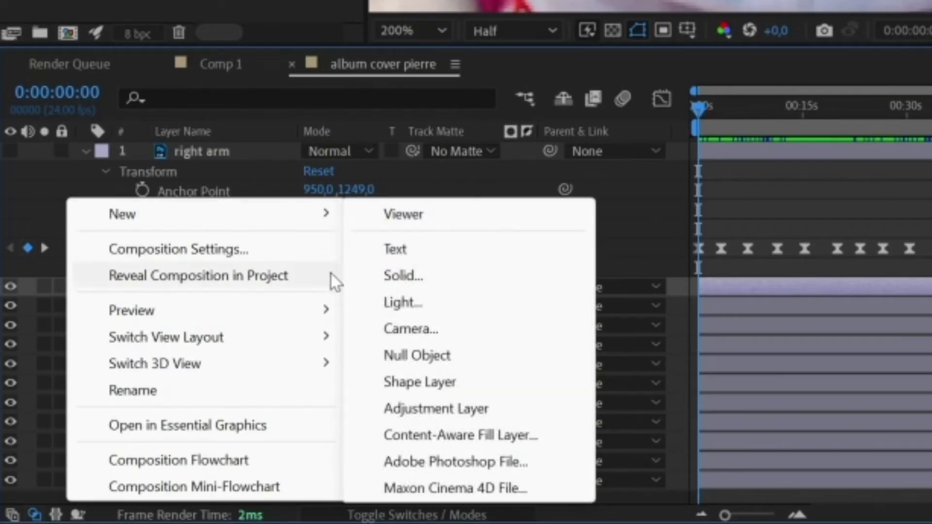
pyautogui.click(441, 382)
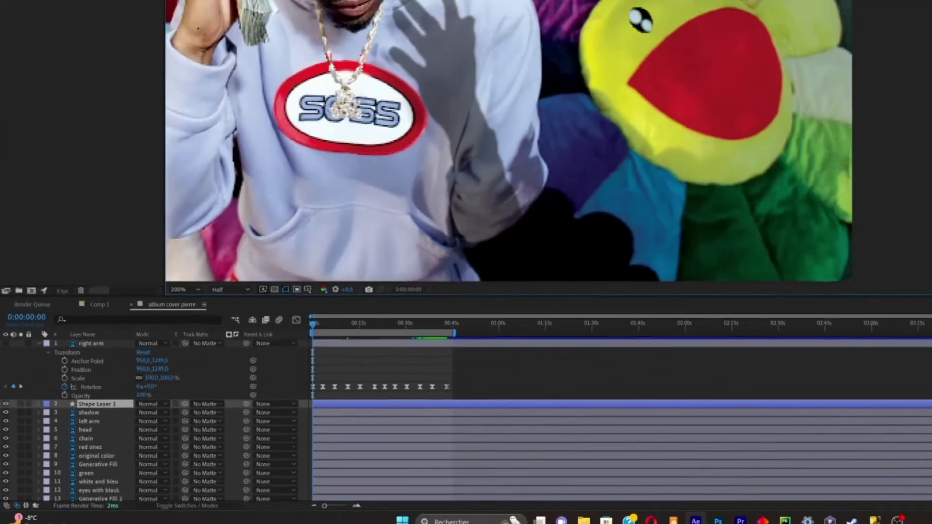
pyautogui.press('Return')
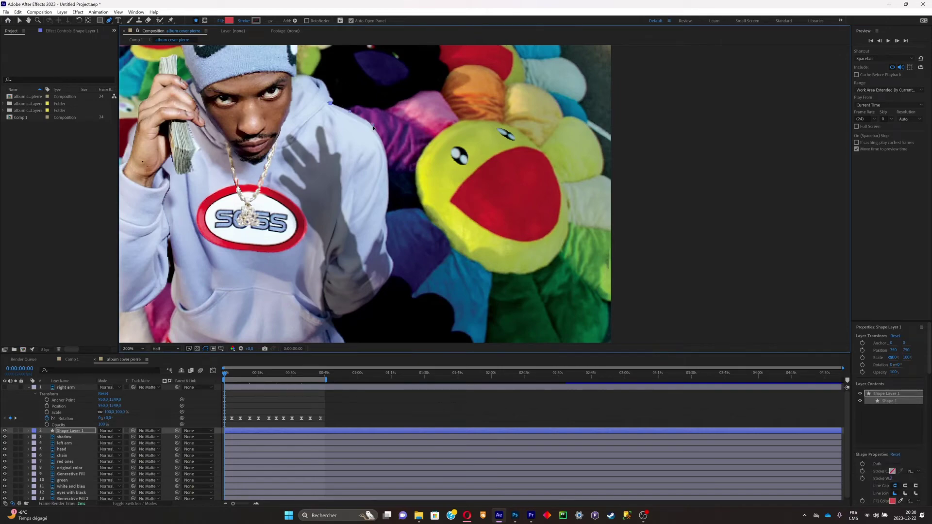
# Step: Draw a closed red-filled Pen shape that follows the hoodie's shoulder and sleeve outline and covers the whole shadow area
pyautogui.click(382, 146)
pyautogui.click(388, 234)
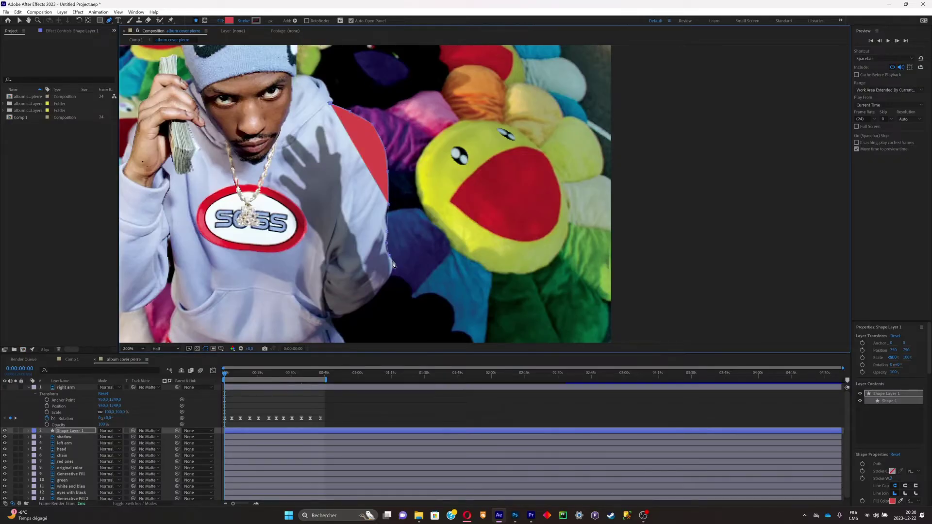
pyautogui.click(387, 280)
pyautogui.click(363, 309)
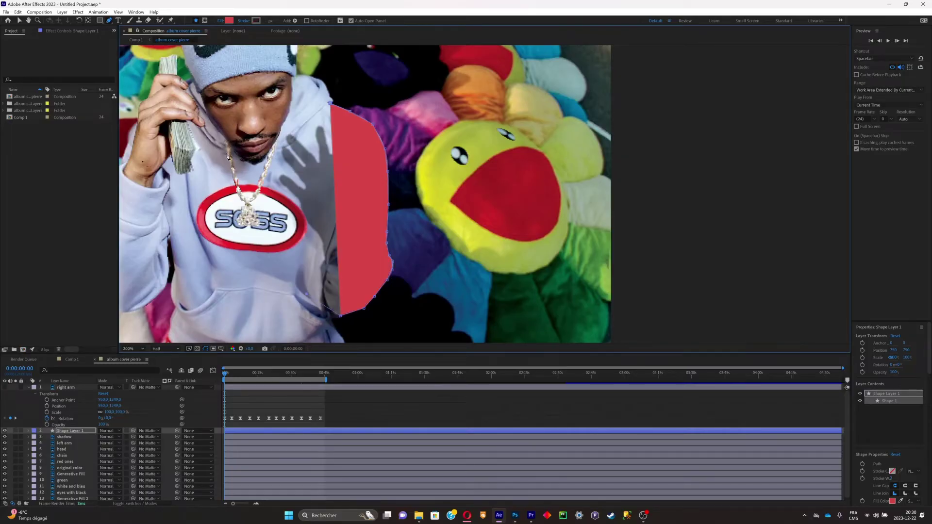
pyautogui.click(293, 96)
pyautogui.click(331, 105)
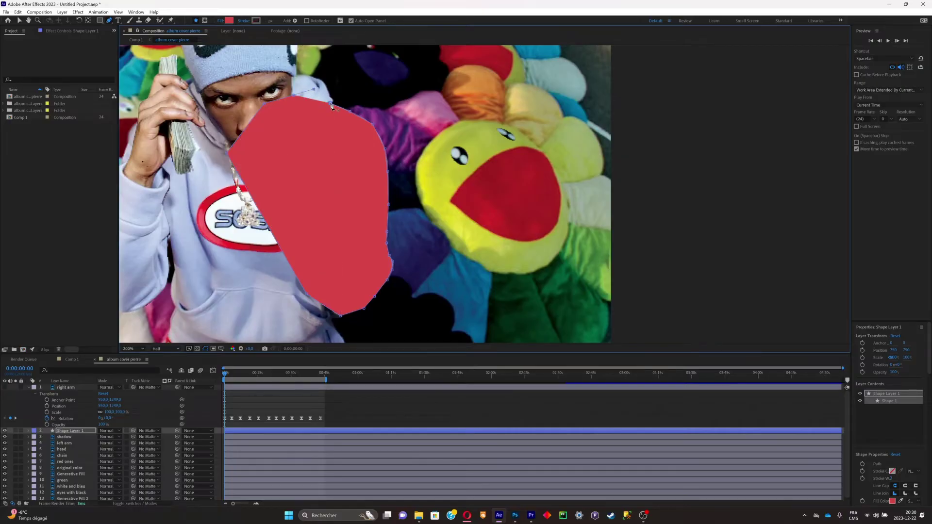
pyautogui.click(330, 104)
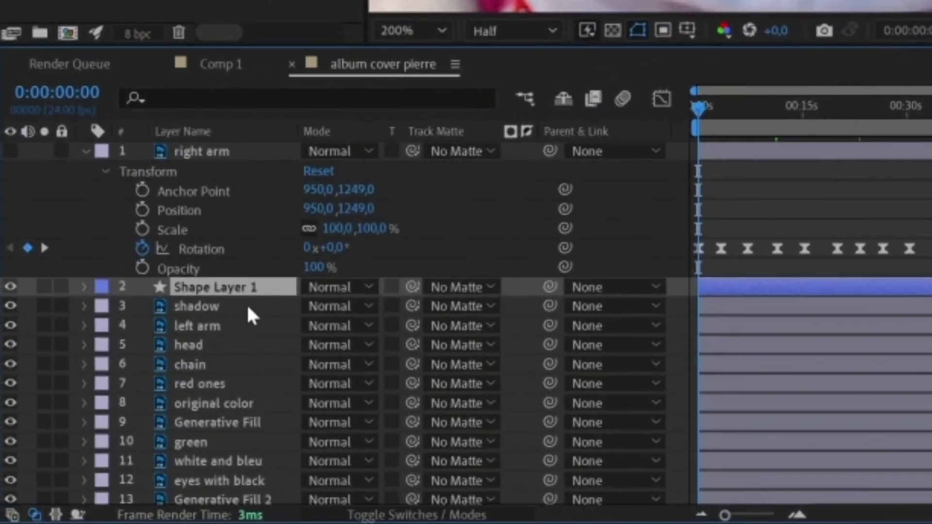
# Step: Pre-compose the shape layer and the shadow layer together, moving all attributes into the new composition
pyautogui.keyDown('shift'); pyautogui.click(249, 308); pyautogui.keyUp('shift')
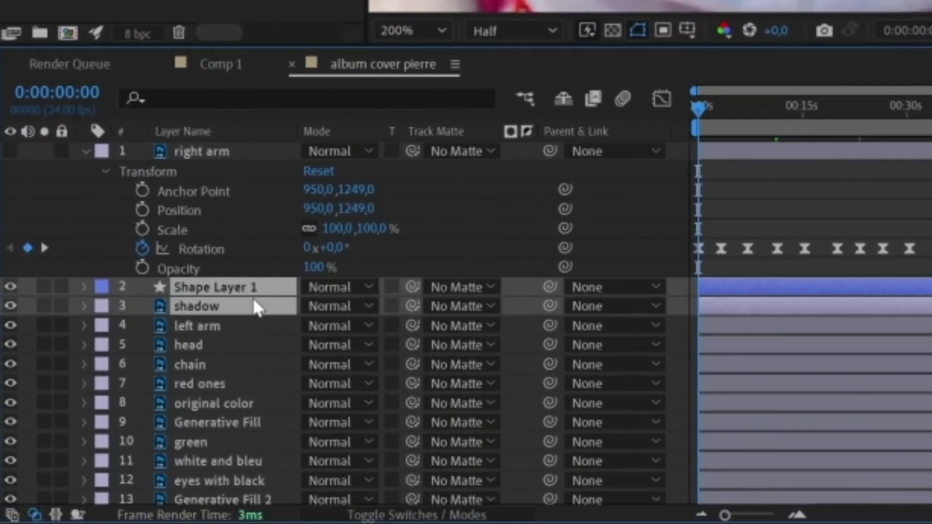
pyautogui.rightClick(252, 303)
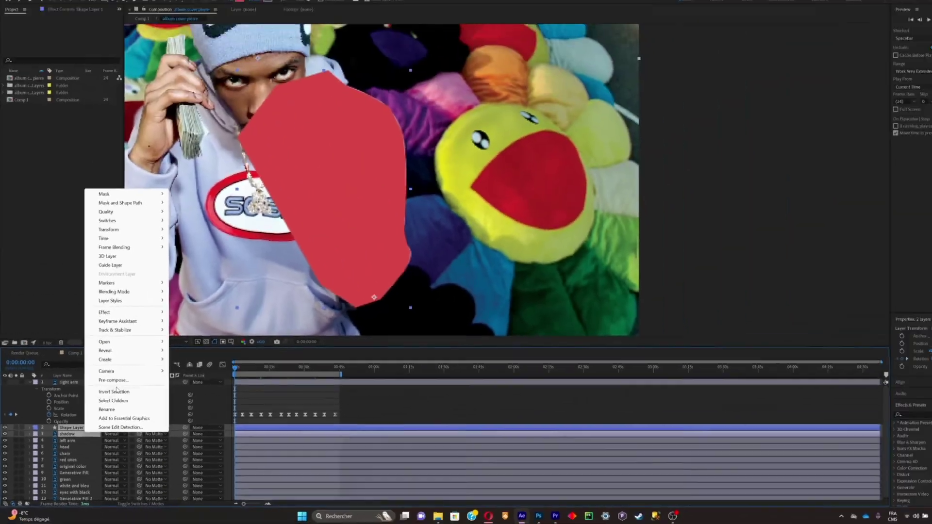
pyautogui.click(217, 270)
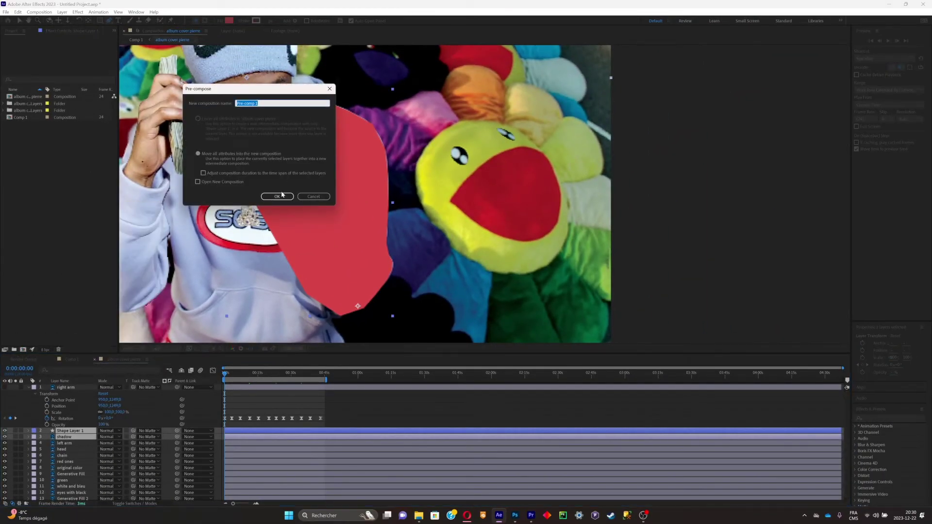
pyautogui.click(277, 196)
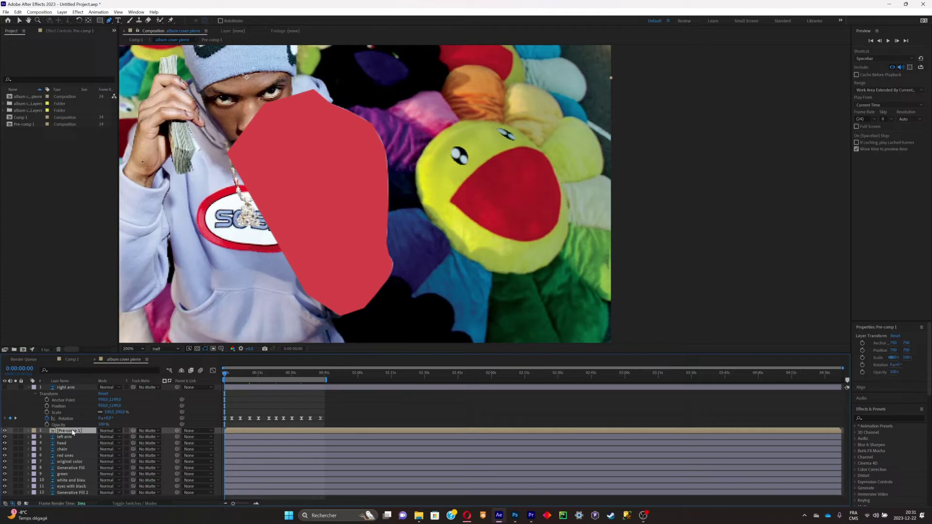
# Step: Open the pre-composition containing the shape and shadow layers with its Mode and Track Matte columns displayed
pyautogui.doubleClick(72, 431)
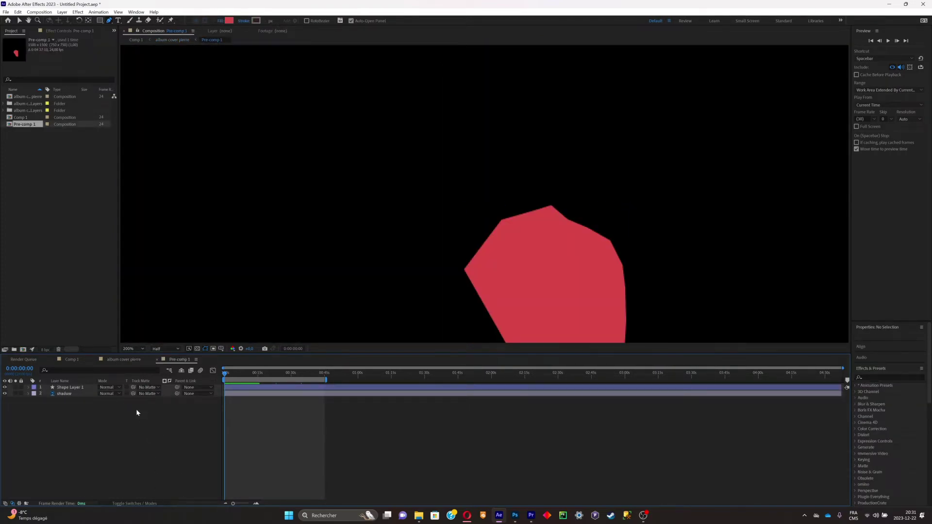
pyautogui.click(154, 505)
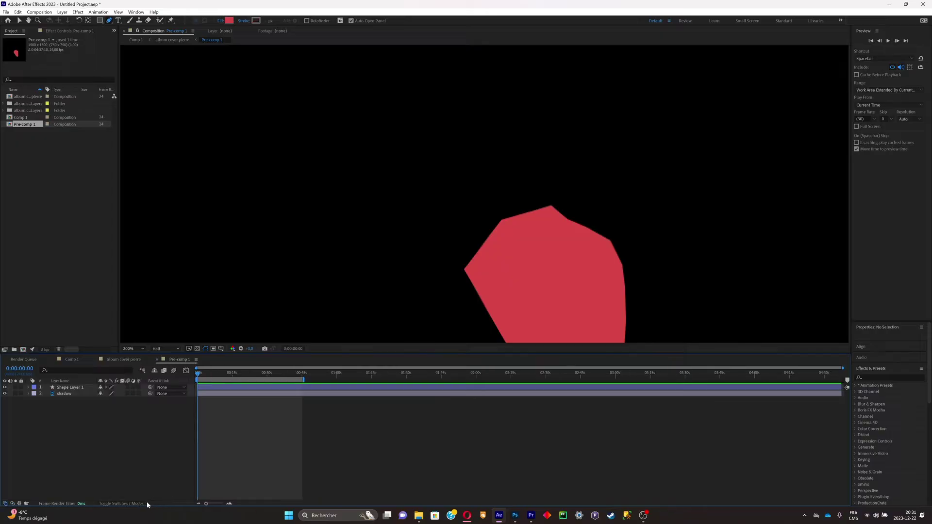
pyautogui.click(144, 504)
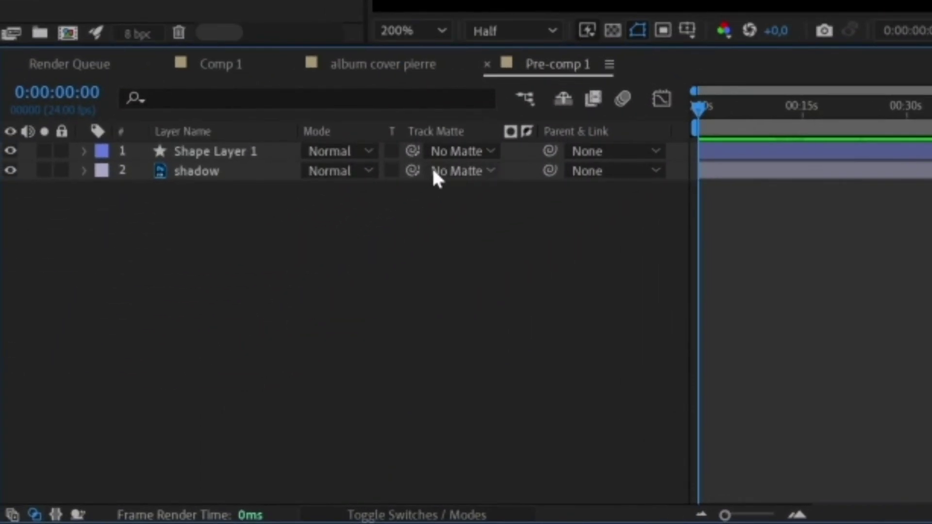
# Step: Set Shape Layer 1 as the shadow layer's track matte and check the moving shadow in the album cover pierre composition
pyautogui.click(456, 172)
pyautogui.click(532, 232)
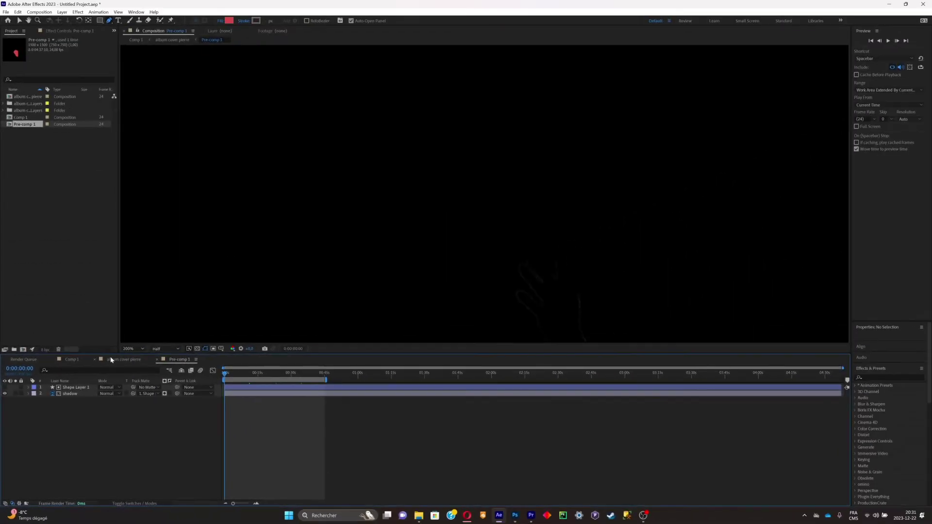
pyautogui.click(121, 360)
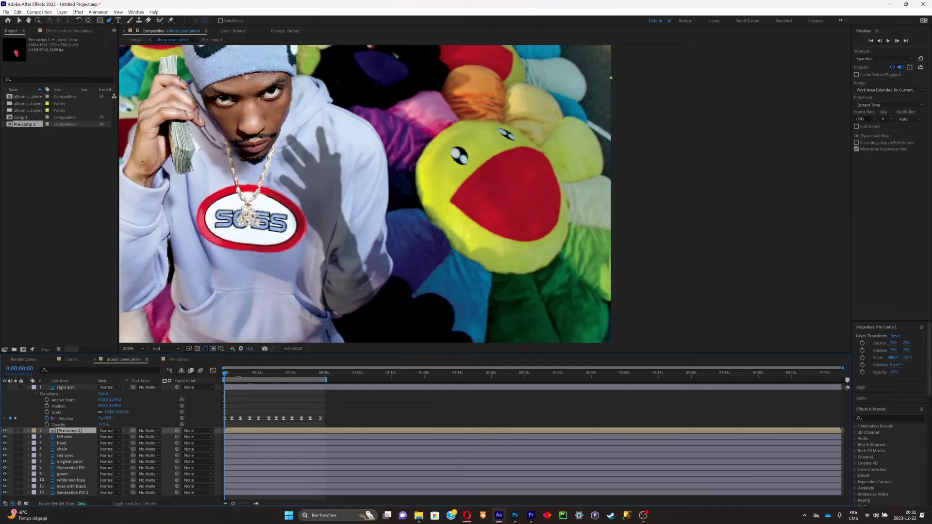
pyautogui.moveTo(237, 376); pyautogui.dragTo(231, 375)
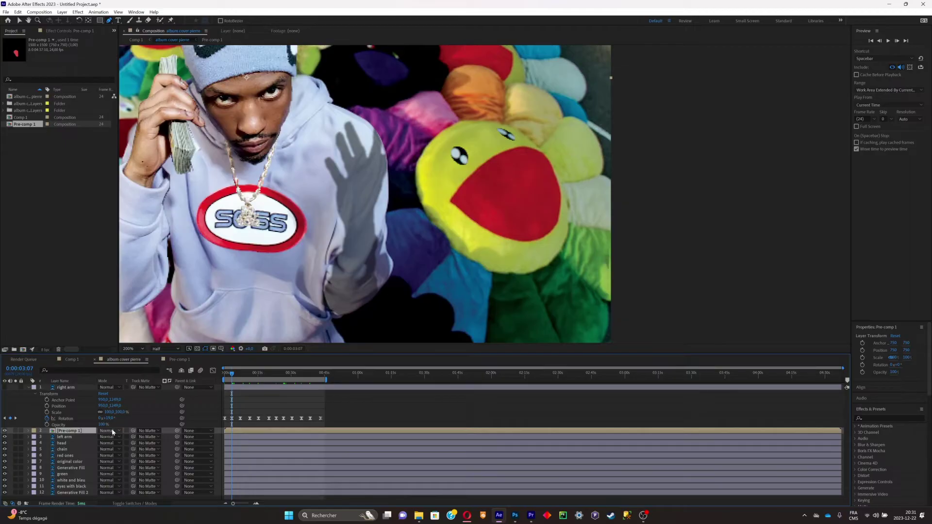
# Step: Change the blend mode of the Pre-comp 1 shadow layer to Classic Color Burn and check it at another frame
pyautogui.click(112, 431)
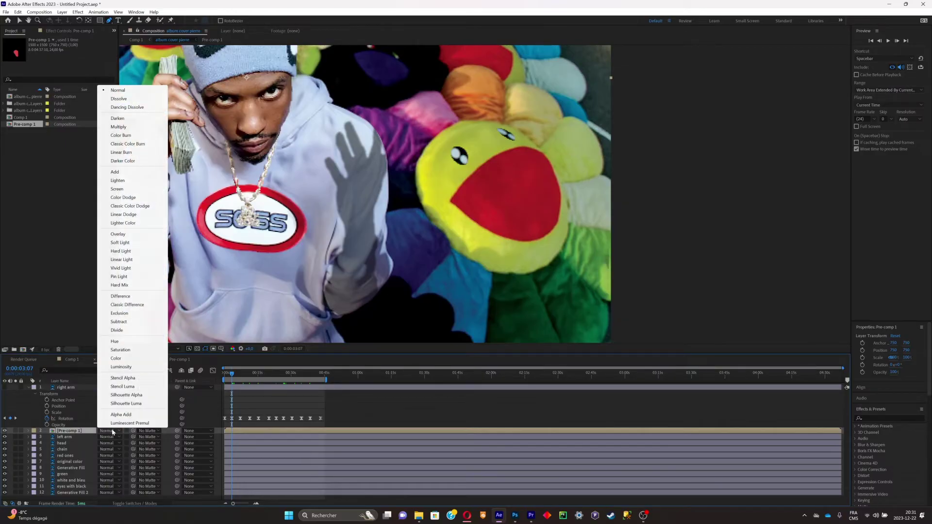
pyautogui.click(134, 144)
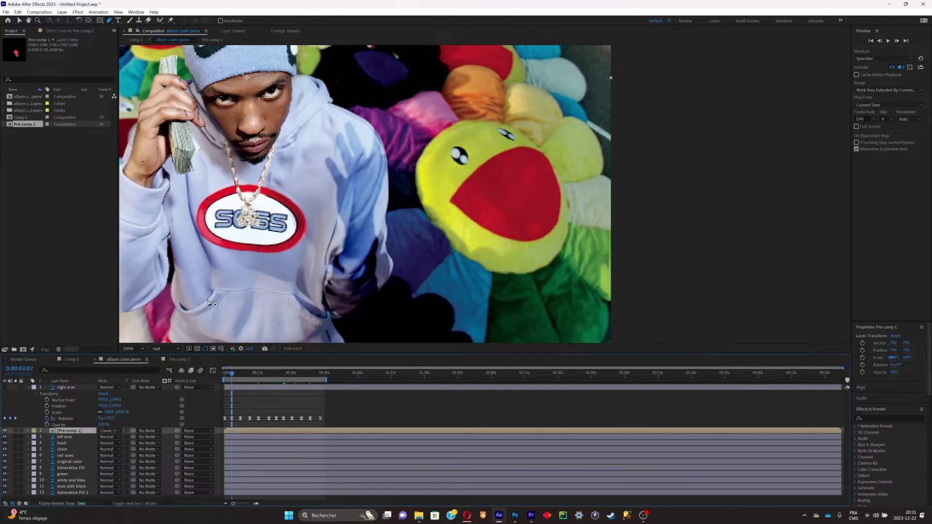
pyautogui.moveTo(228, 376); pyautogui.dragTo(226, 376)
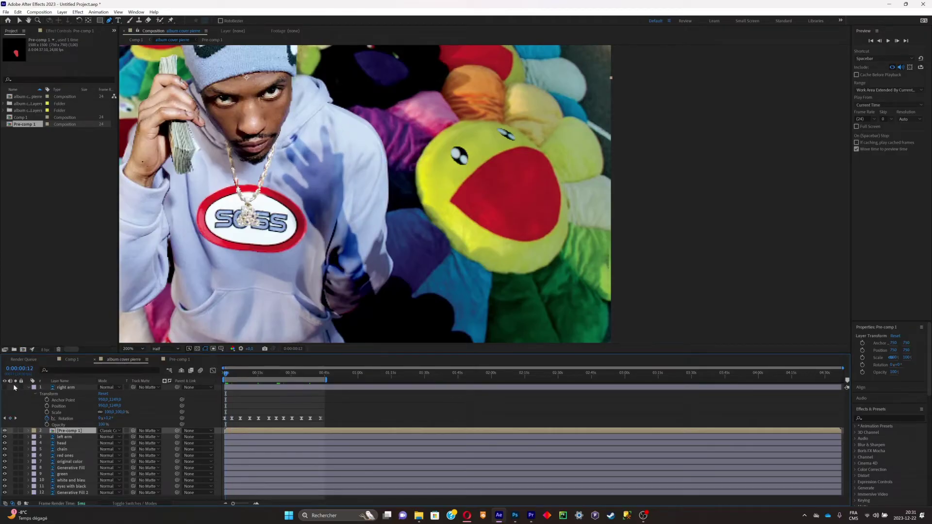
# Step: Make the right arm layer visible again and preview the animation with the whole album cover in view
pyautogui.click(5, 387)
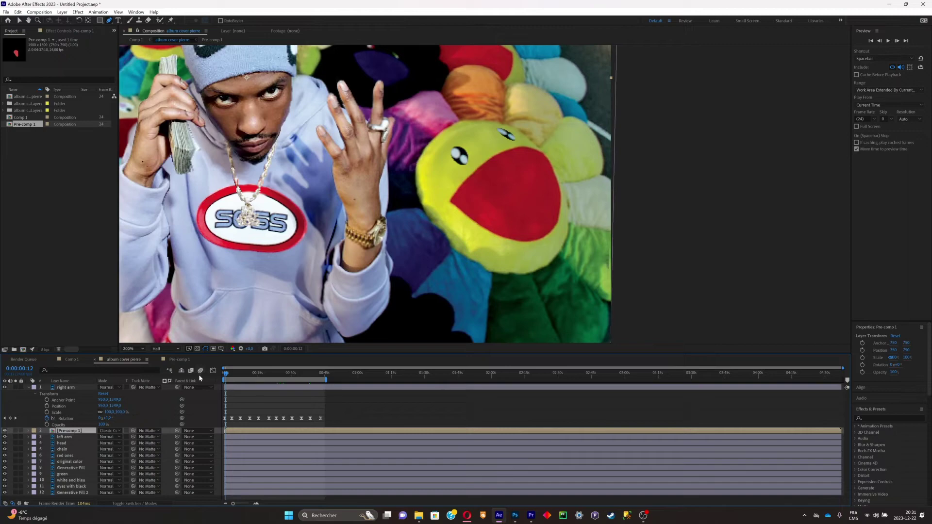
pyautogui.press('space')
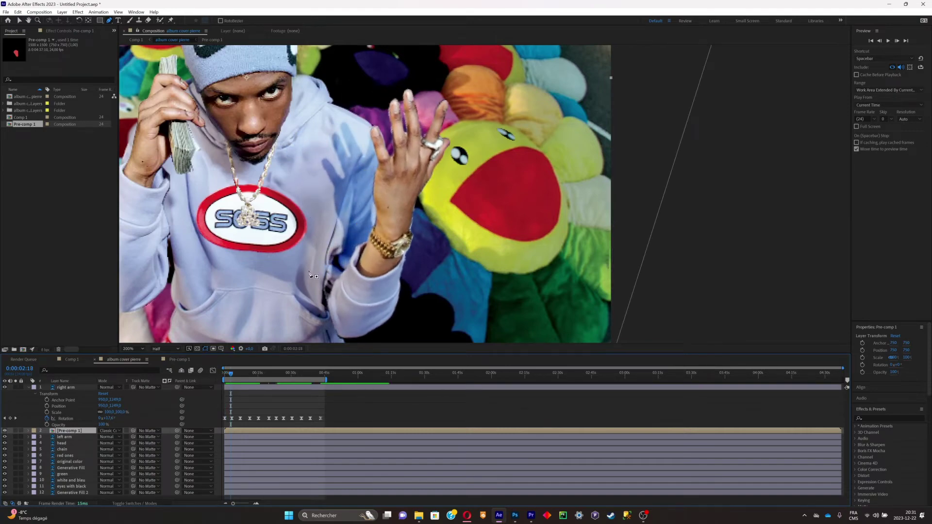
pyautogui.scroll(-2, 374, 214)
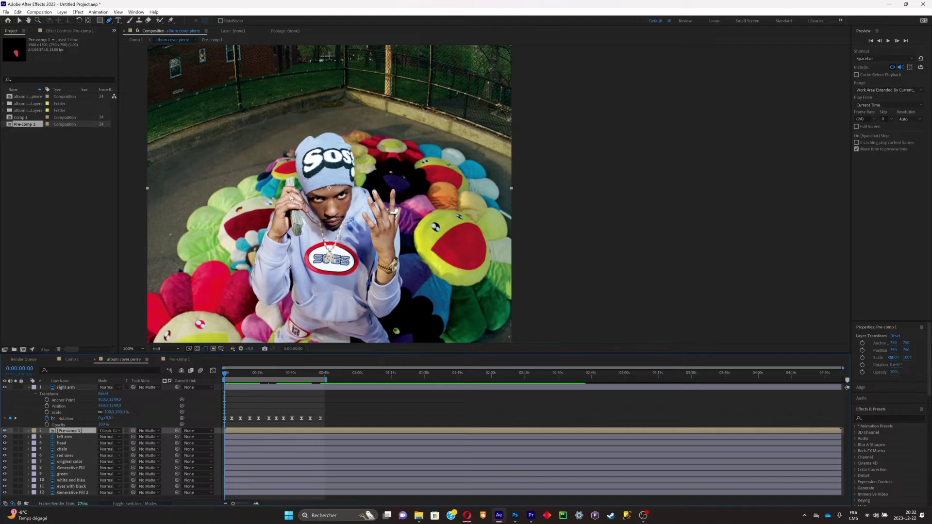
pyautogui.scroll(-1, 311, 204)
pyautogui.scroll(1, 343, 200)
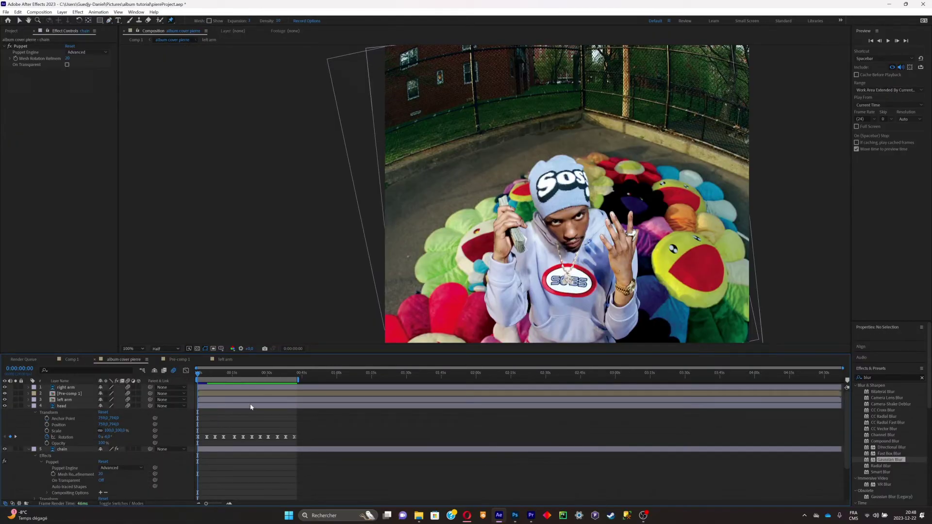
pyautogui.press('space')
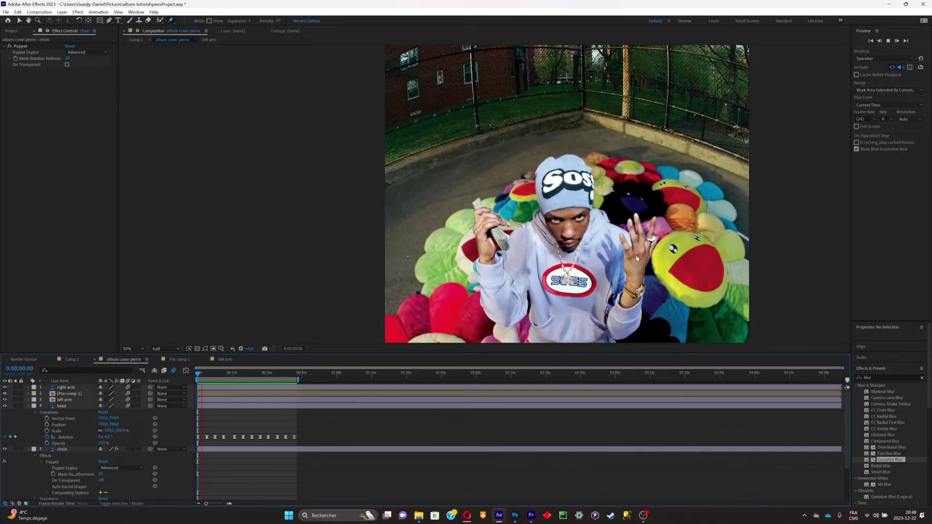
pyautogui.scroll(-1, 602, 270)
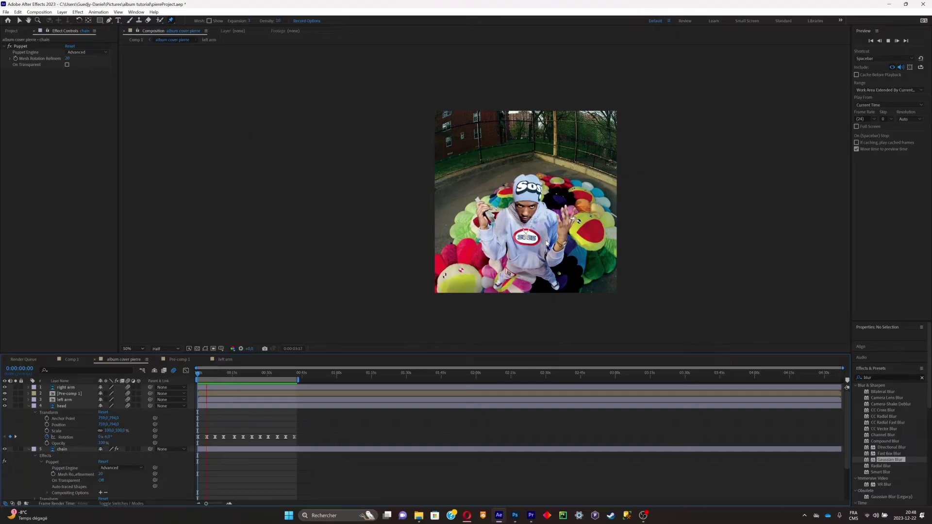
pyautogui.press('space')
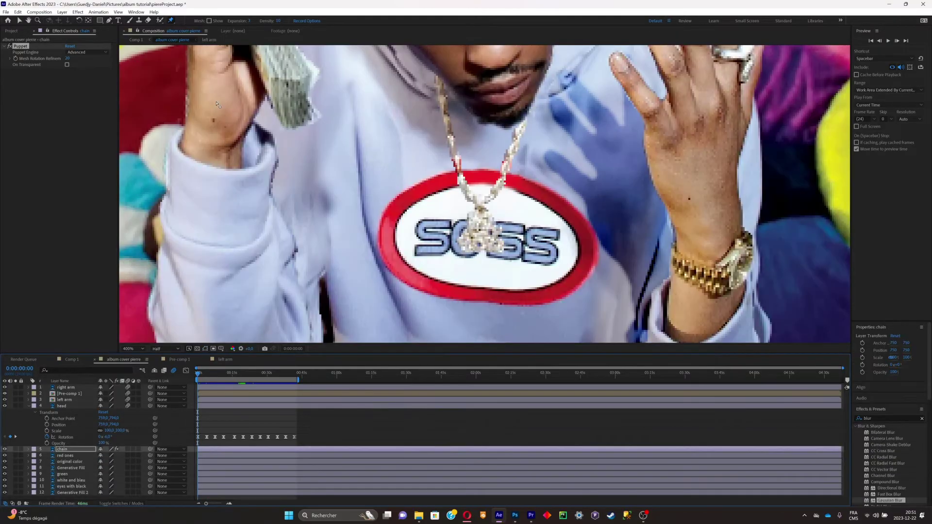
# Step: Place Puppet pins on the chain's two ends and pendant, then animate the pendant swinging from left at 0:00:00:00 to right at 0:00:05:23
pyautogui.click(73, 450)
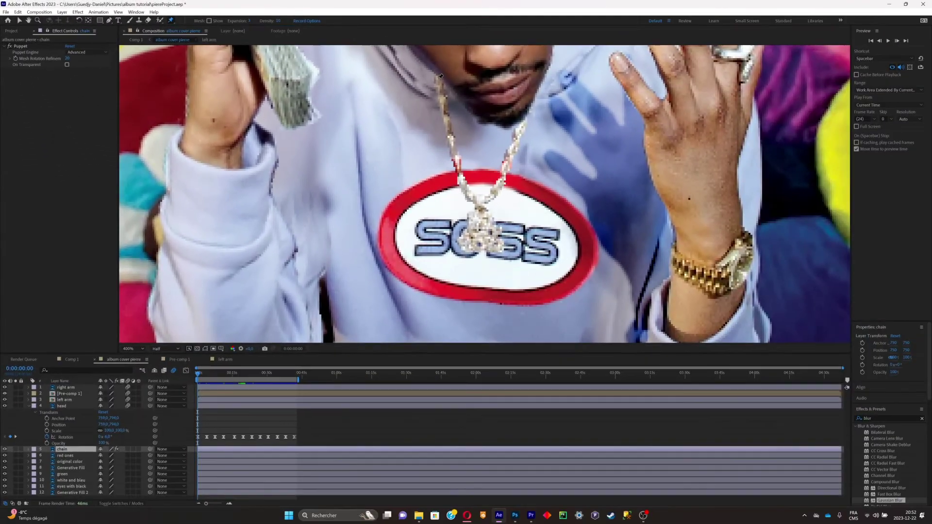
pyautogui.click(437, 79)
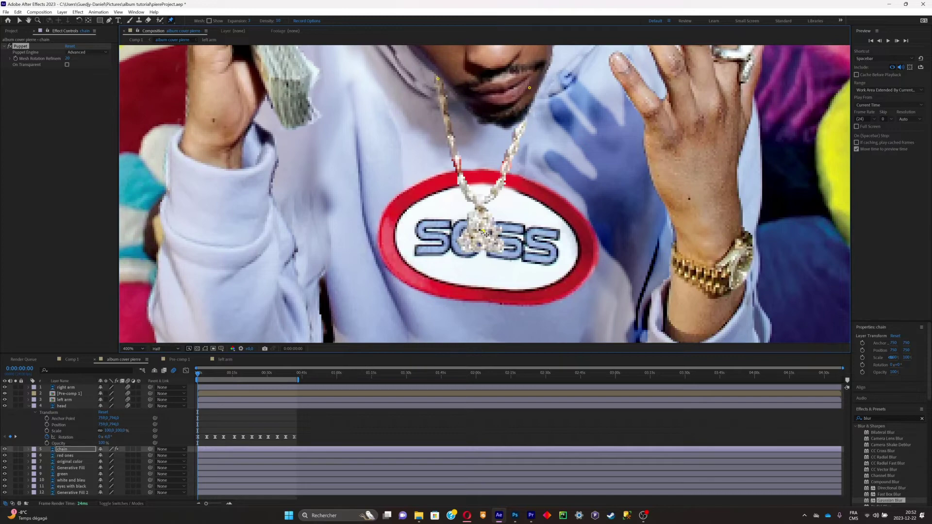
pyautogui.moveTo(484, 234); pyautogui.dragTo(388, 268)
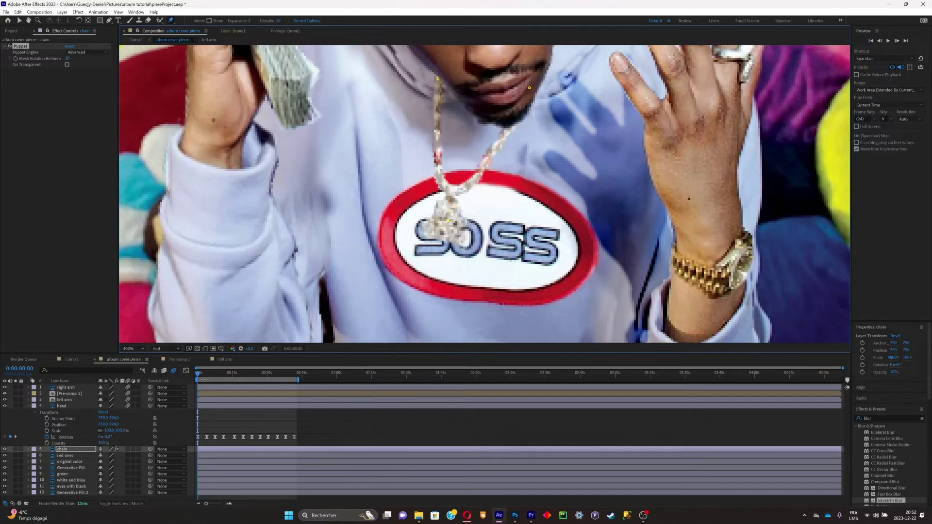
pyautogui.press('space')
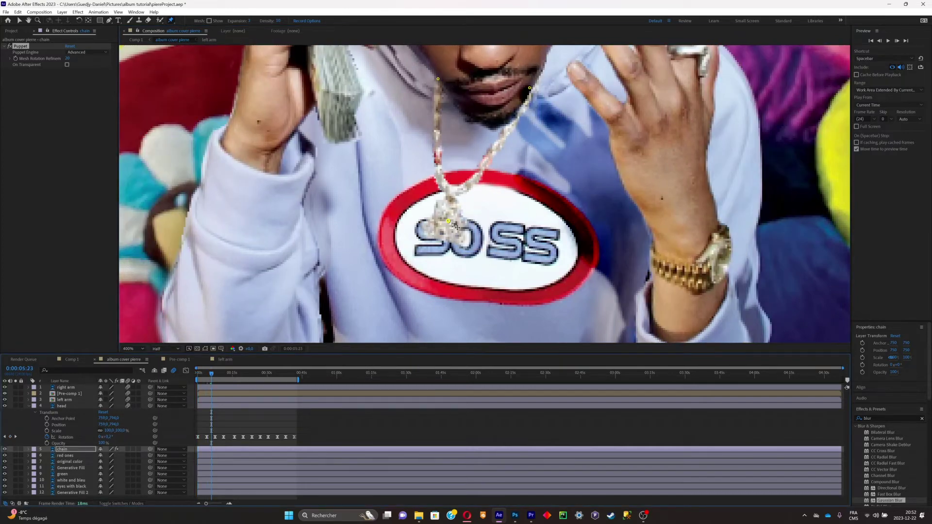
pyautogui.moveTo(453, 225); pyautogui.dragTo(536, 228)
pyautogui.moveTo(212, 374); pyautogui.dragTo(202, 374)
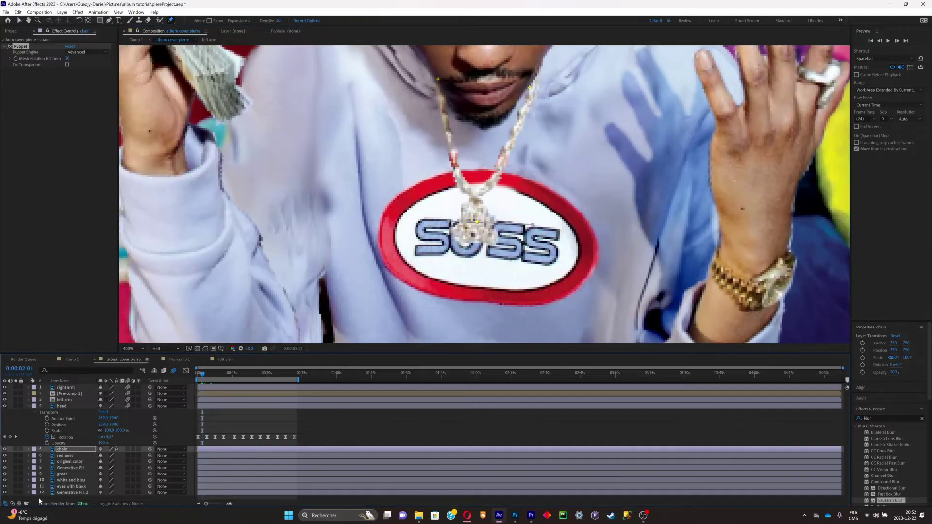
# Step: Reveal the chain's Puppet Pin 3 position keyframes and apply Easy Ease to both
pyautogui.click(30, 450)
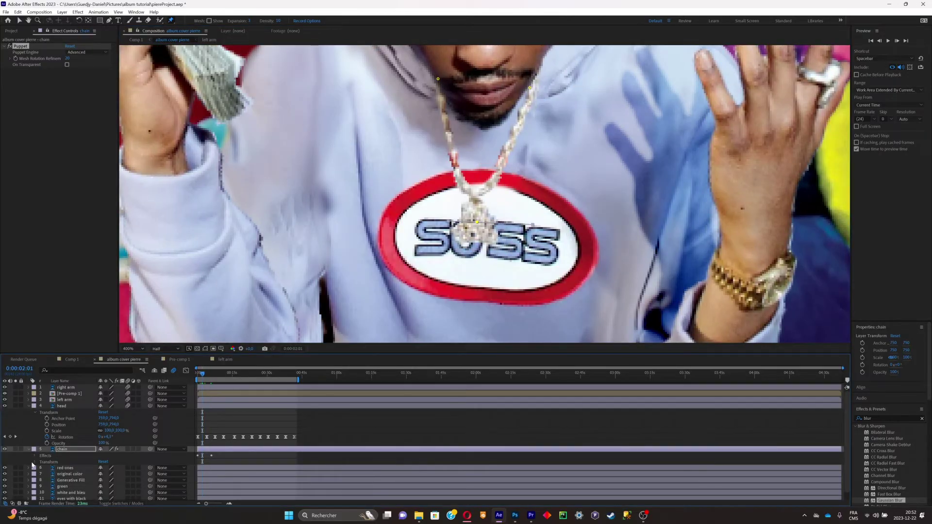
pyautogui.click(35, 462)
pyautogui.scroll(-2, 48, 441)
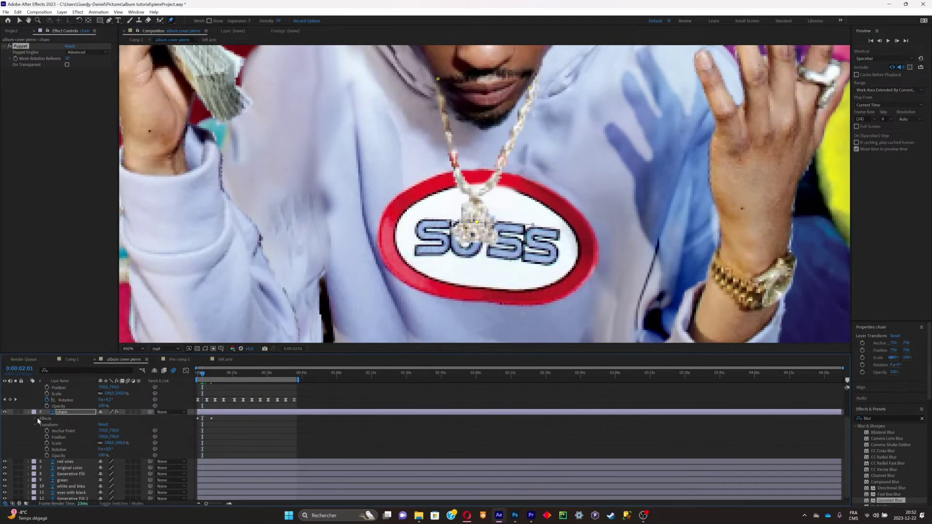
pyautogui.click(35, 418)
pyautogui.scroll(-3, 229, 466)
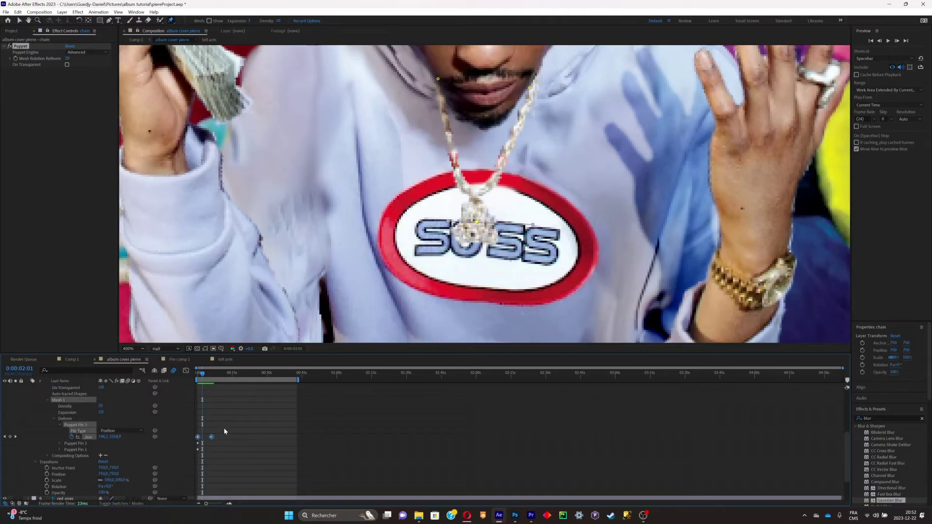
pyautogui.press('F9')
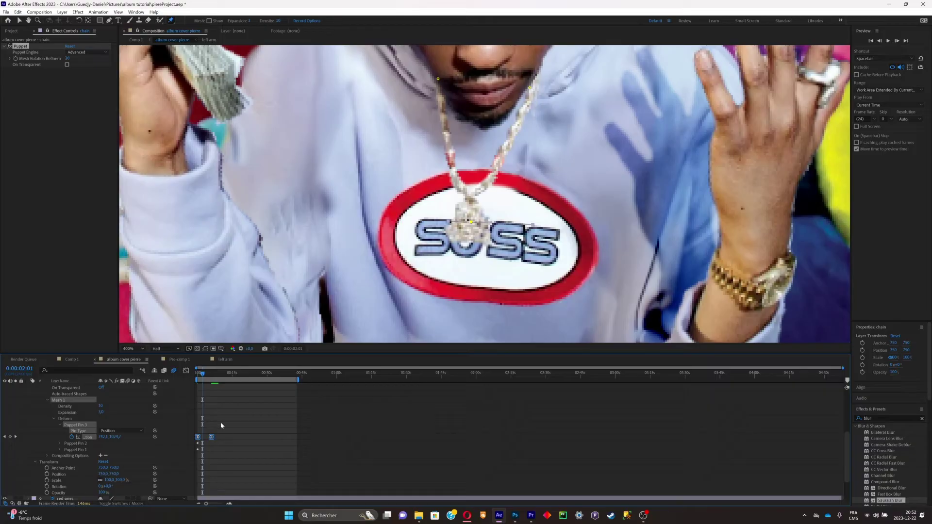
# Step: Paste copies of the pendant pin's position keyframes along the timeline to repeat the chain's swing
pyautogui.moveTo(231, 375); pyautogui.dragTo(143, 383)
pyautogui.hotkey('ctrl', 'v')
pyautogui.hotkey('ctrl', 'v')
pyautogui.hotkey('ctrl', 'v')
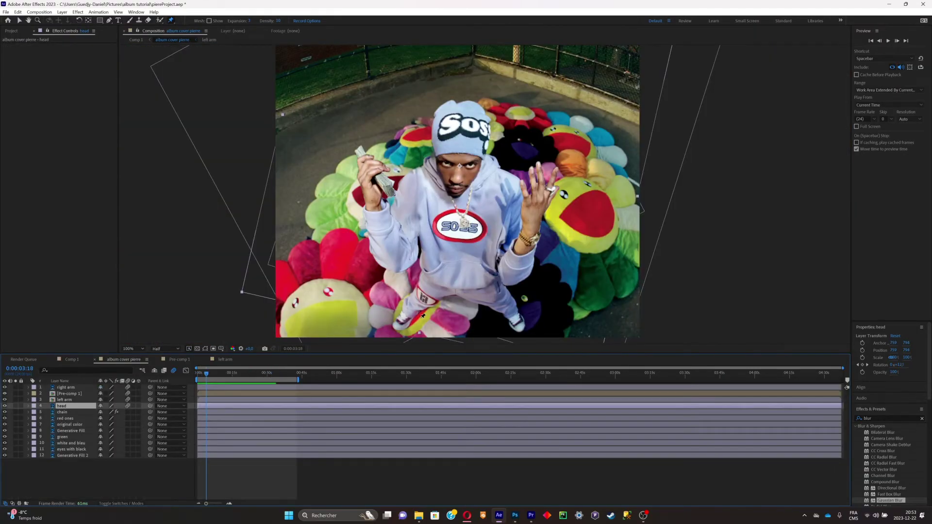
# Step: Move the original color layer's anchor point to 1241, 878, between the yellow flower's eyes, with the Pan Behind tool
pyautogui.click(612, 178)
pyautogui.scroll(2, 619, 186)
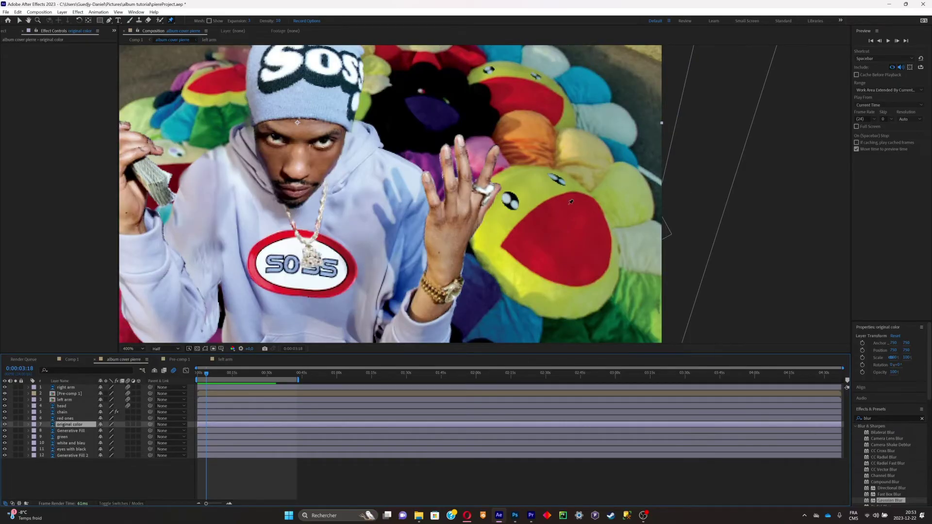
pyautogui.scroll(2, 570, 201)
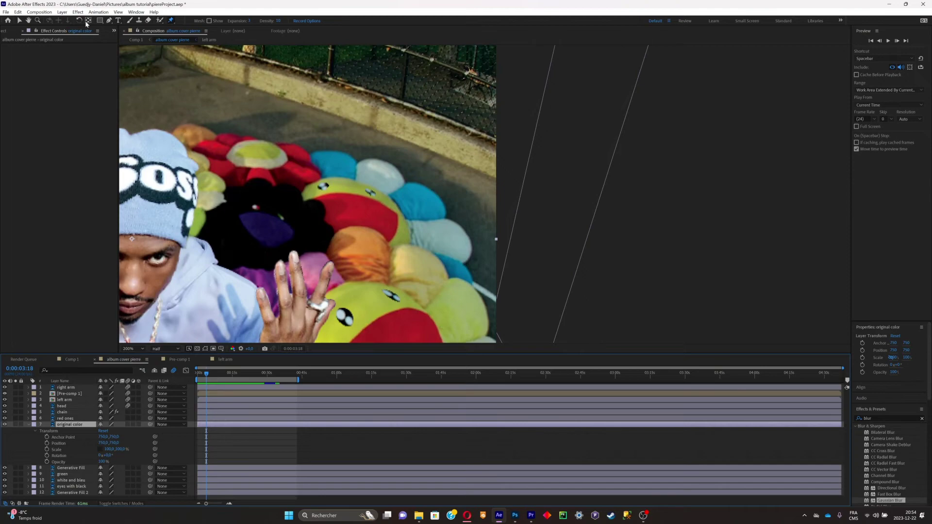
pyautogui.click(88, 20)
pyautogui.scroll(-3, 315, 214)
pyautogui.scroll(2, 314, 215)
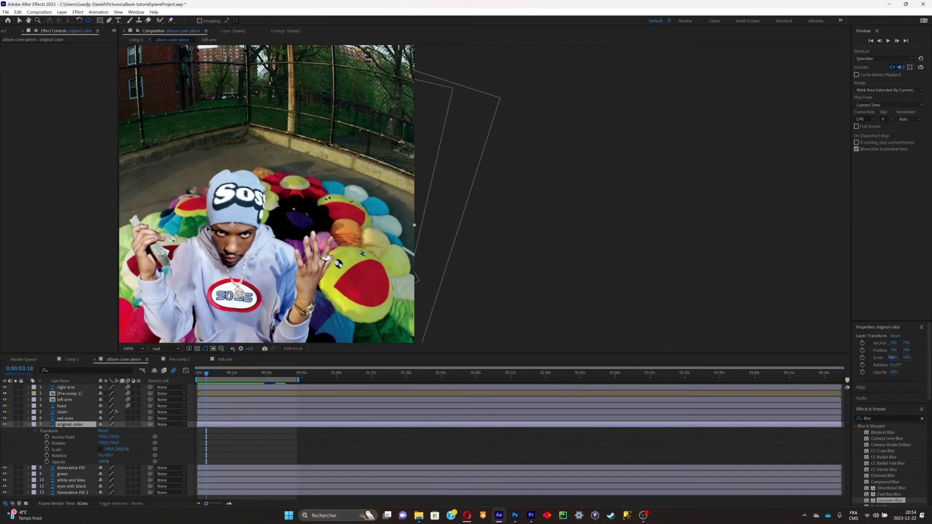
pyautogui.moveTo(233, 228); pyautogui.dragTo(353, 262)
pyautogui.scroll(1, 349, 265)
pyautogui.scroll(1, 362, 274)
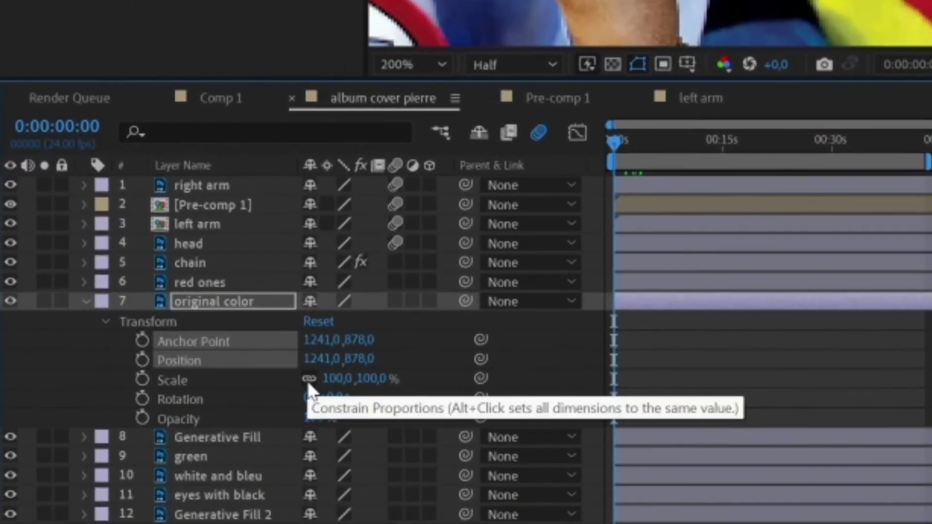
# Step: Unlink the original color layer's scale, keyframe it at 0:00:00:00 and 0:00:03:18, and flatten its vertical scale at the first keyframe
pyautogui.click(308, 379)
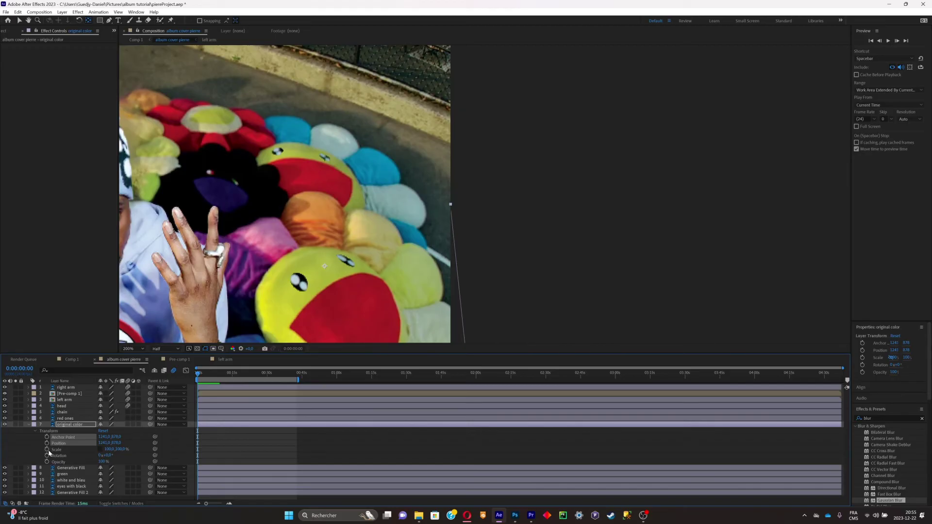
pyautogui.click(47, 449)
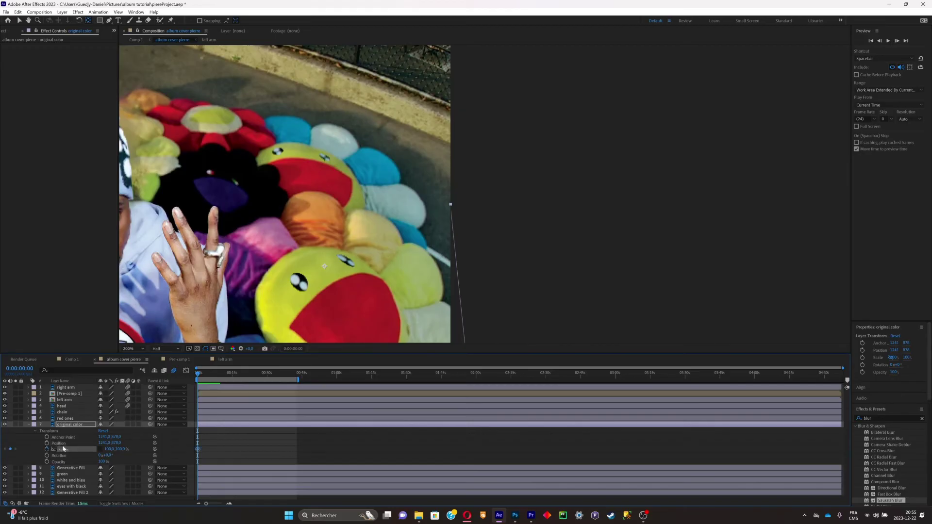
pyautogui.moveTo(197, 375); pyautogui.dragTo(206, 375)
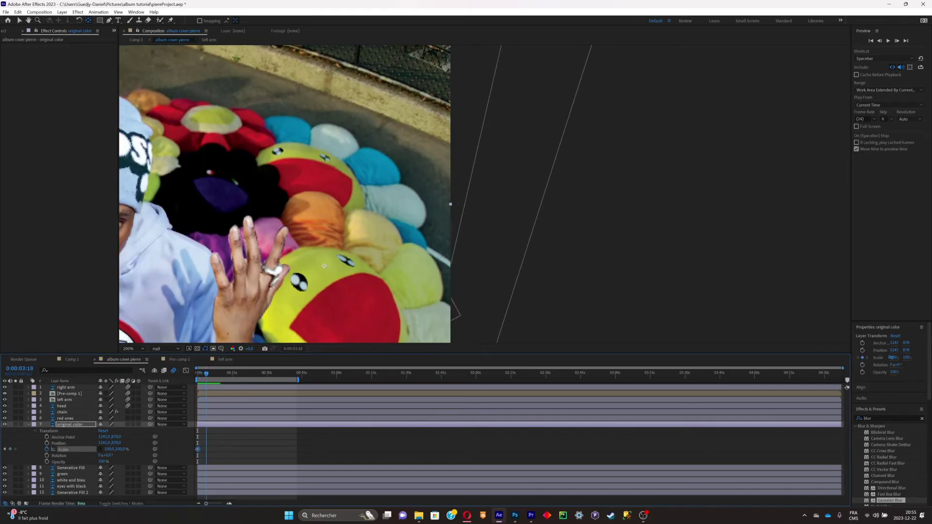
pyautogui.click(10, 450)
pyautogui.click(4, 449)
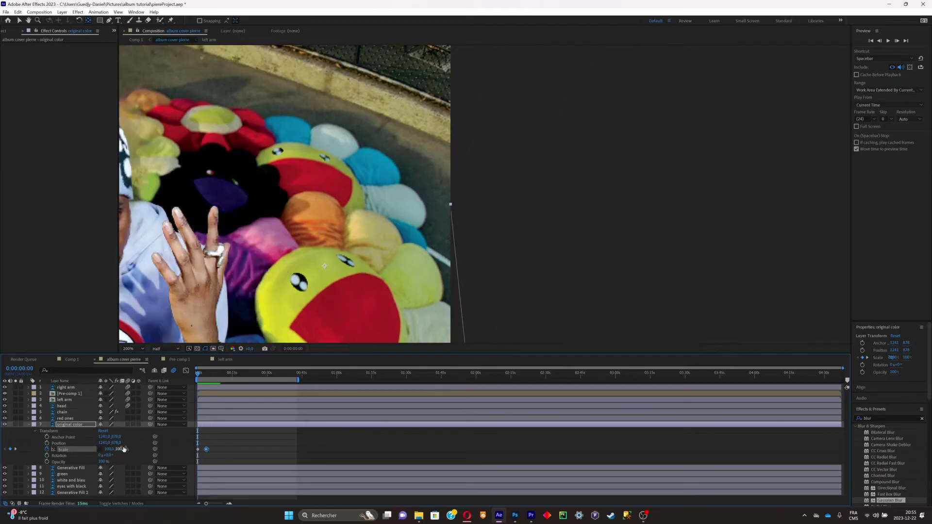
pyautogui.moveTo(122, 450); pyautogui.dragTo(78, 444)
pyautogui.press('space')
# Step: Add rotation keyframes to the original color layer at 0:00:00:00 and 0:00:03:18, and return to the first one
pyautogui.moveTo(200, 374); pyautogui.dragTo(194, 373)
pyautogui.click(47, 456)
pyautogui.click(16, 449)
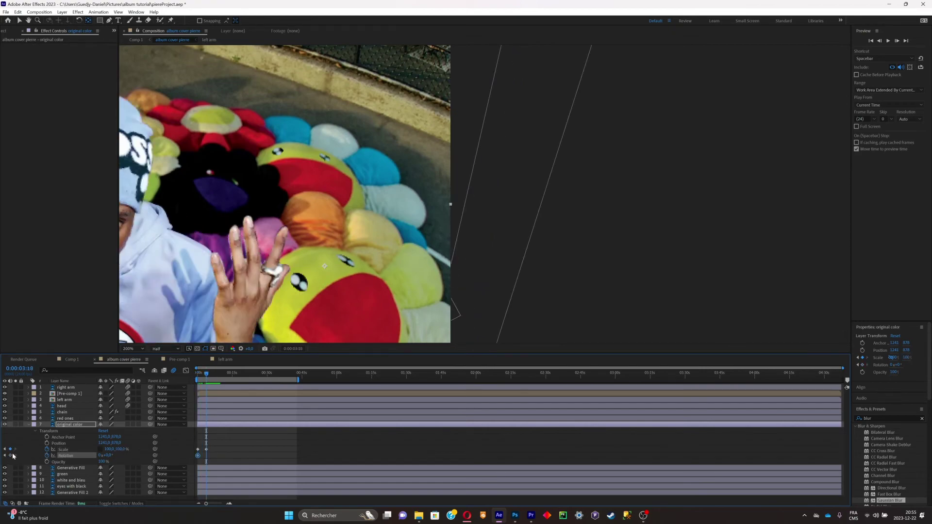
pyautogui.click(10, 455)
pyautogui.click(4, 456)
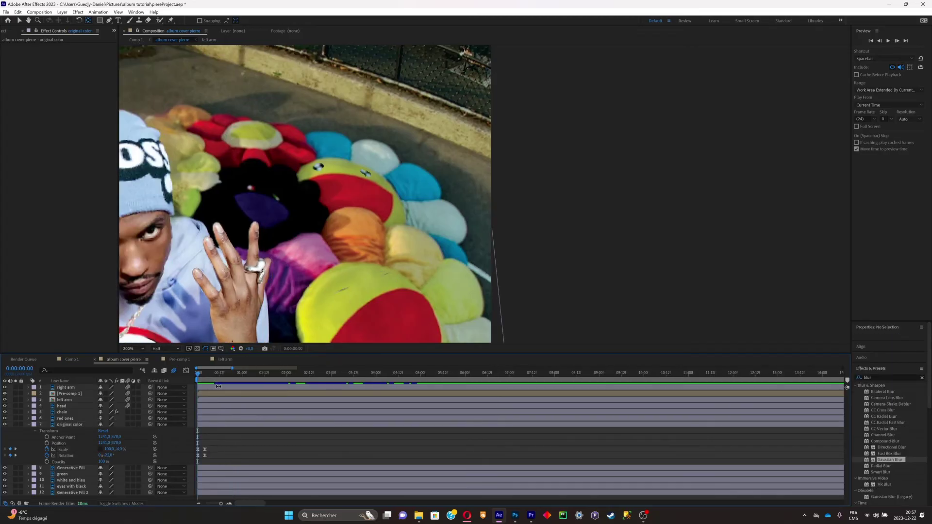
# Step: Duplicate the original color layer's scale and rotation keyframes at 0:00:01:10 to repeat the flower eyes' blink
pyautogui.moveTo(211, 460); pyautogui.dragTo(195, 447)
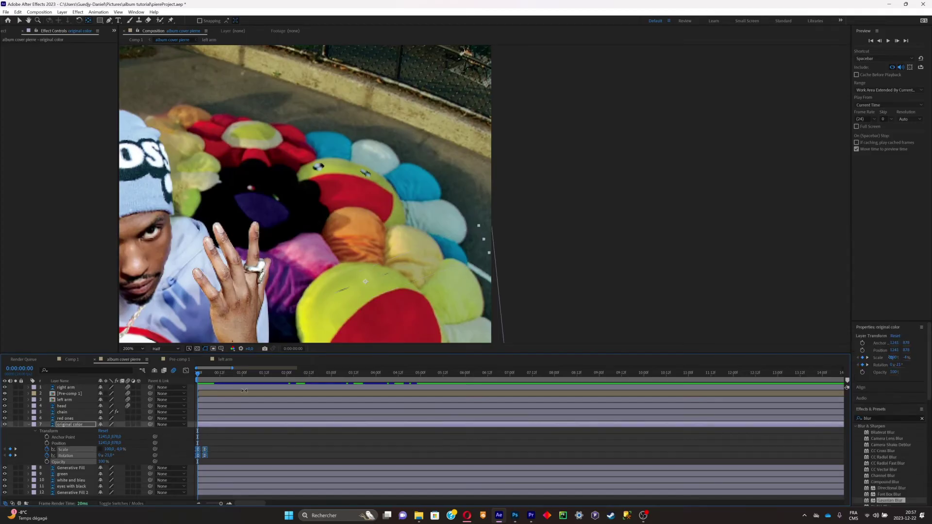
pyautogui.click(262, 376)
pyautogui.hotkey('ctrl', 'v')
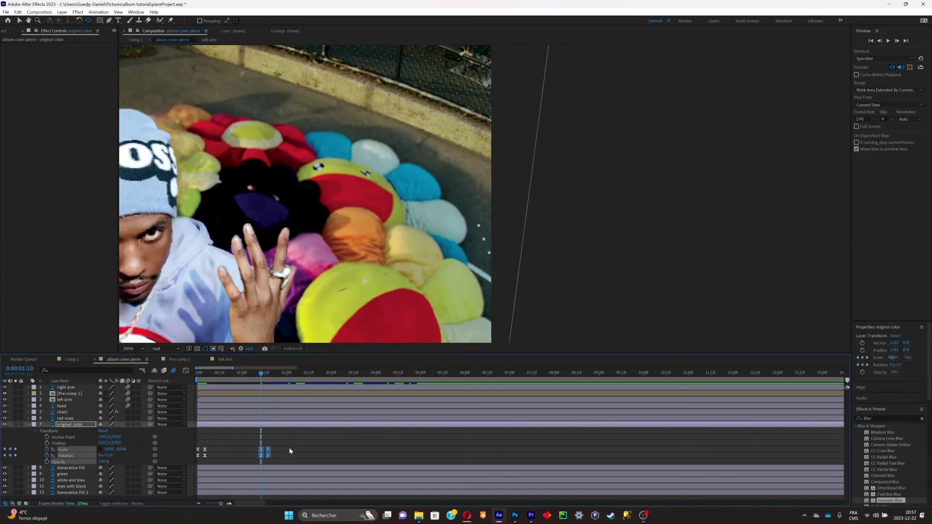
# Step: Copy the original color layer's open-eye scale and rotation keyframes to 0:00:01:08, just before the second blink, and preview it
pyautogui.click(251, 464)
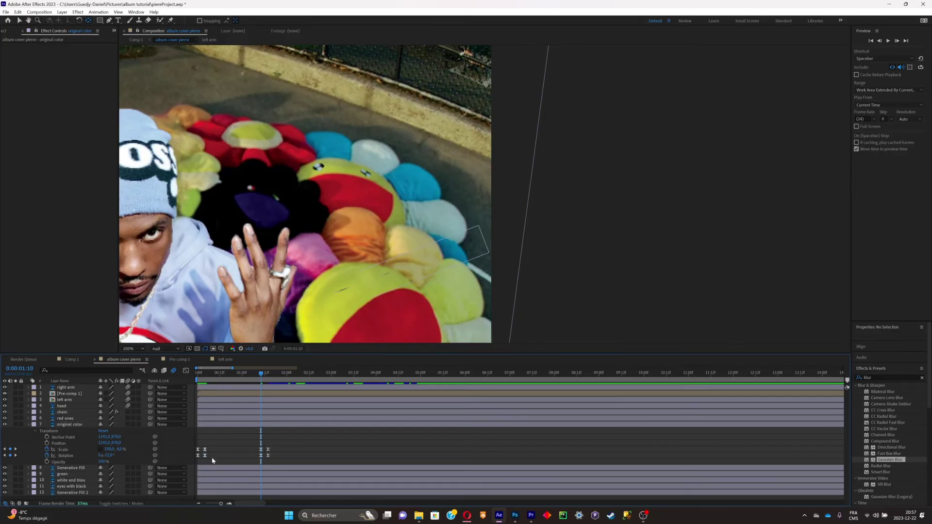
pyautogui.moveTo(212, 461); pyautogui.dragTo(202, 447)
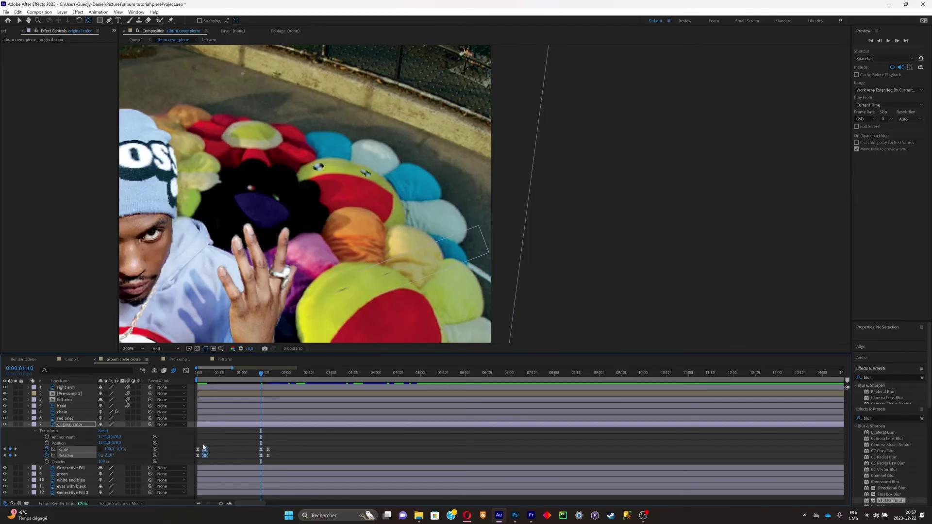
pyautogui.click(257, 374)
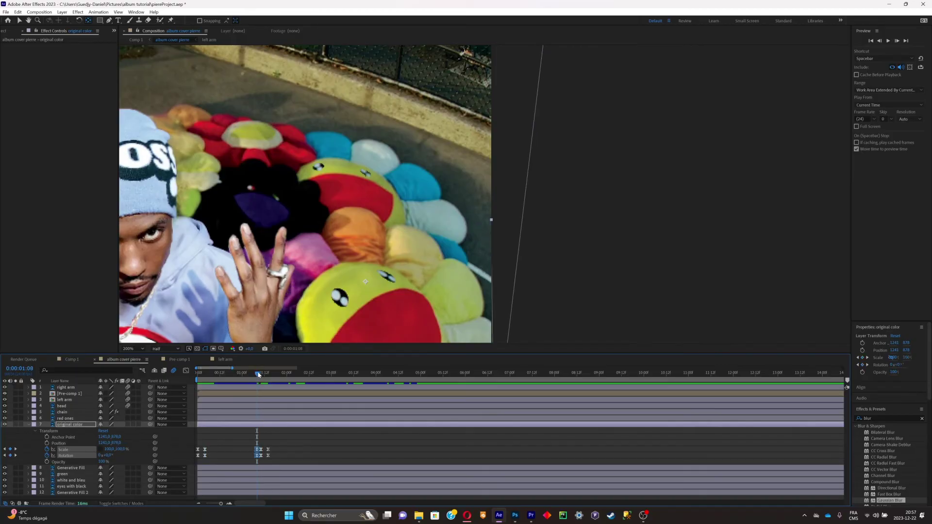
pyautogui.moveTo(258, 373); pyautogui.dragTo(254, 374)
pyautogui.press('space')
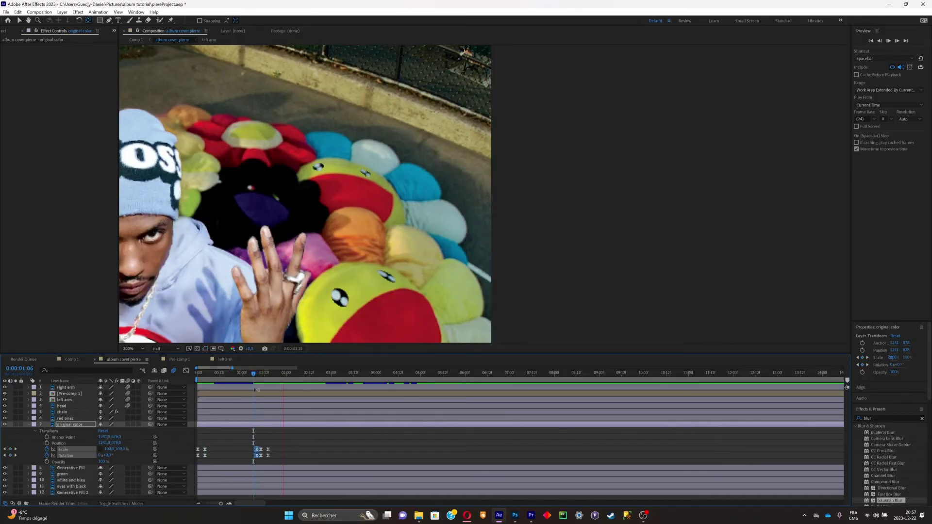
pyautogui.press('space')
# Step: Copy the complete second blink's scale and rotation keyframes and paste them at 0:00:03:02, about four seconds and 0:00:05:09
pyautogui.moveTo(274, 458); pyautogui.dragTo(249, 444)
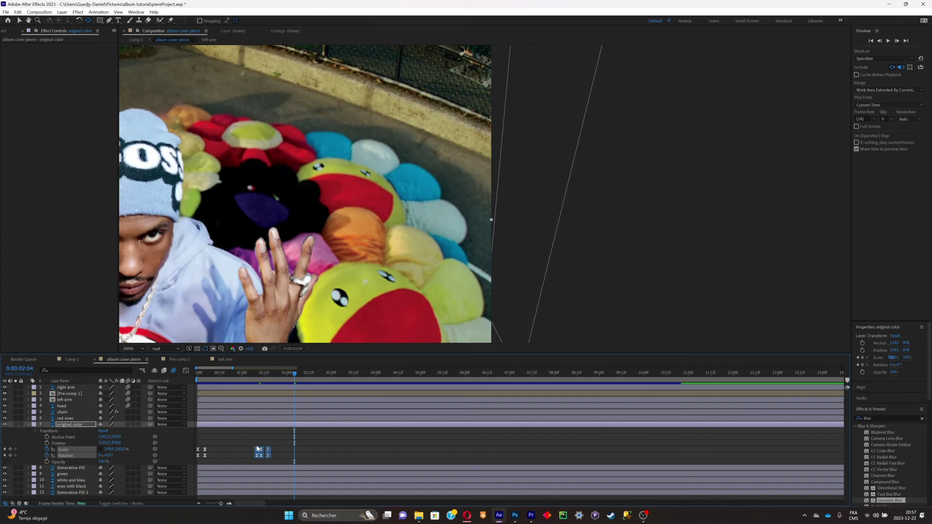
pyautogui.click(336, 378)
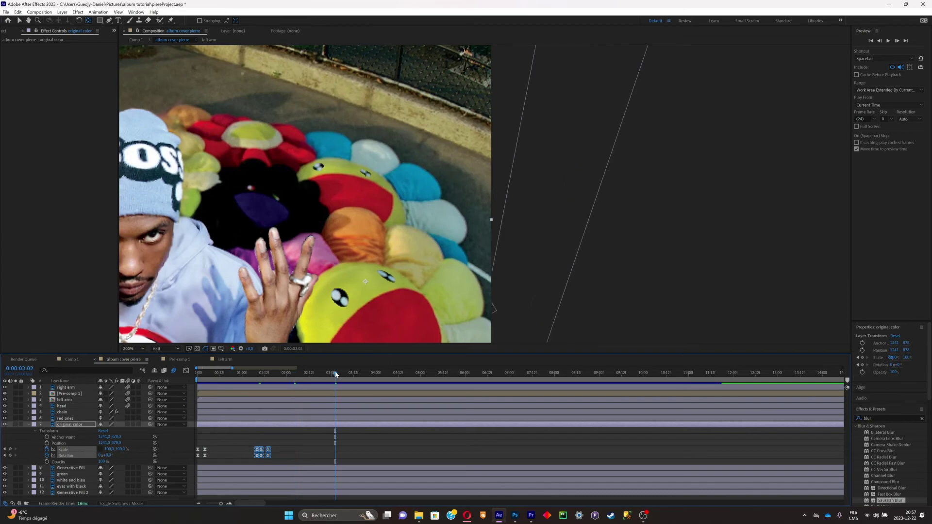
pyautogui.hotkey('ctrl', 'v')
pyautogui.click(374, 378)
pyautogui.hotkey('ctrl', 'v')
pyautogui.click(439, 378)
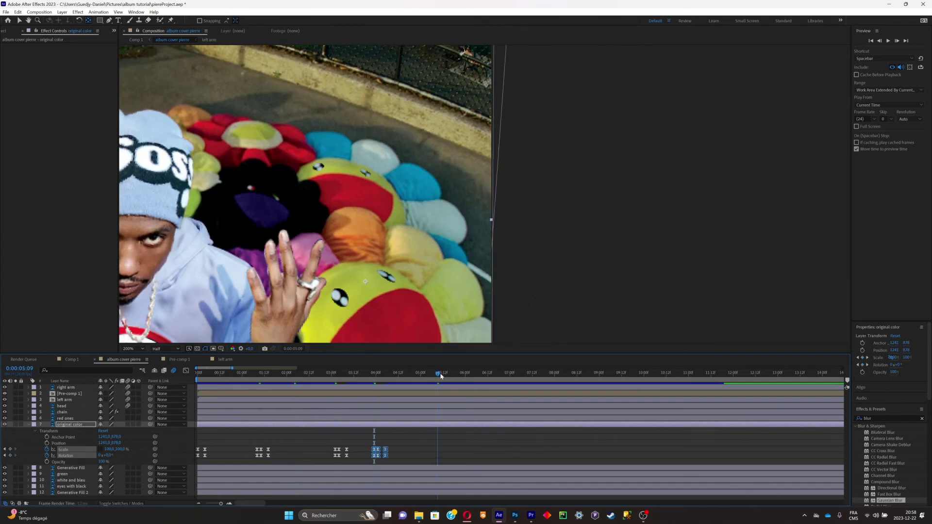
pyautogui.hotkey('ctrl', 'v')
# Step: Repeat the copied blink keyframes at 0:00:05:17, about seven seconds and about nine seconds on the original color layer
pyautogui.click(452, 378)
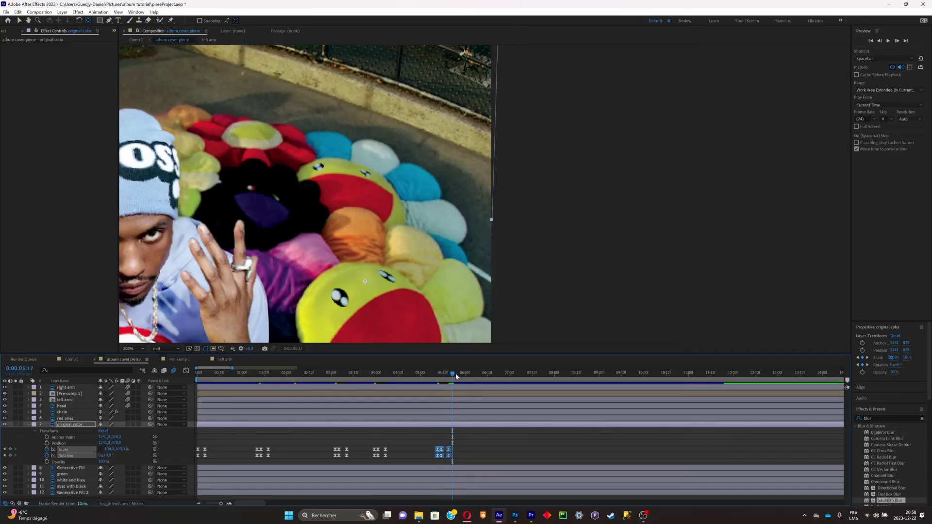
pyautogui.hotkey('ctrl', 'v')
pyautogui.click(518, 379)
pyautogui.hotkey('ctrl', 'v')
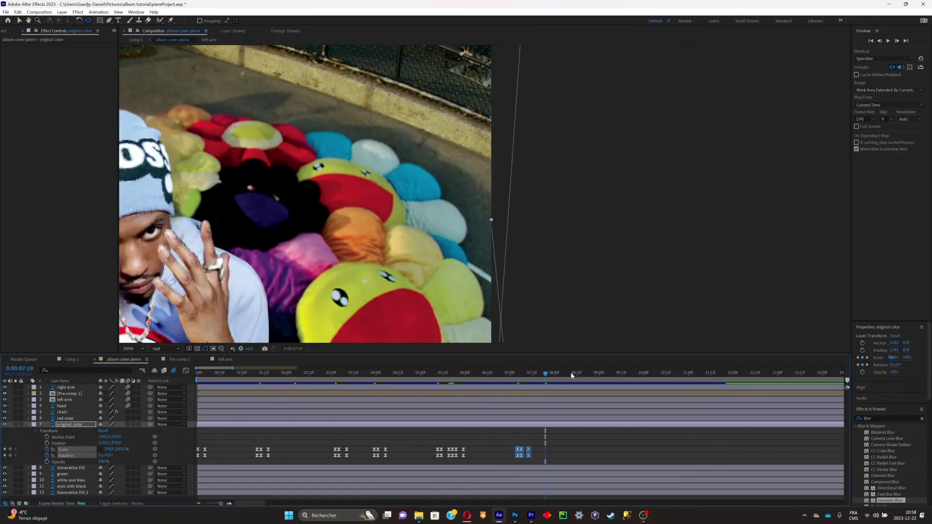
pyautogui.click(594, 378)
pyautogui.hotkey('ctrl', 'v')
pyautogui.press('-')
pyautogui.press('-')
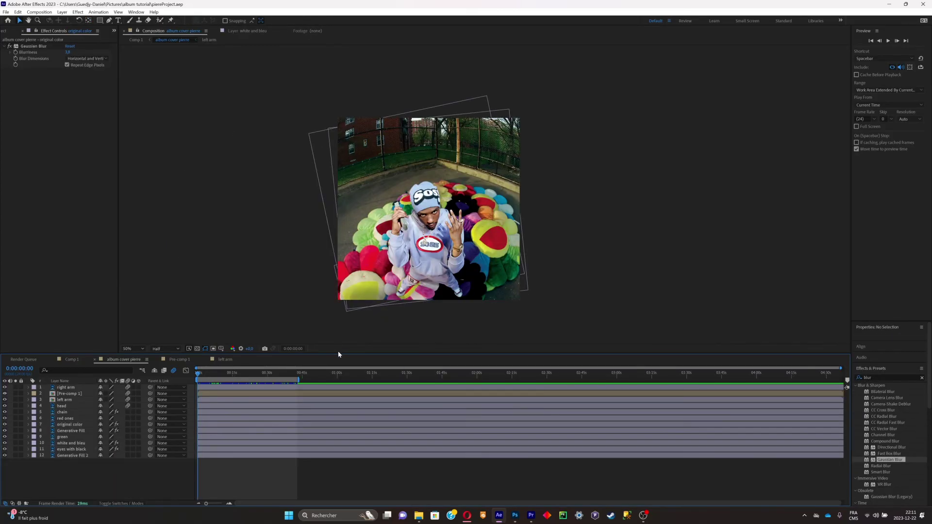
# Step: Preview the whole animation and precompose all layers of the album cover composition, moving all attributes into the new composition
pyautogui.press('space')
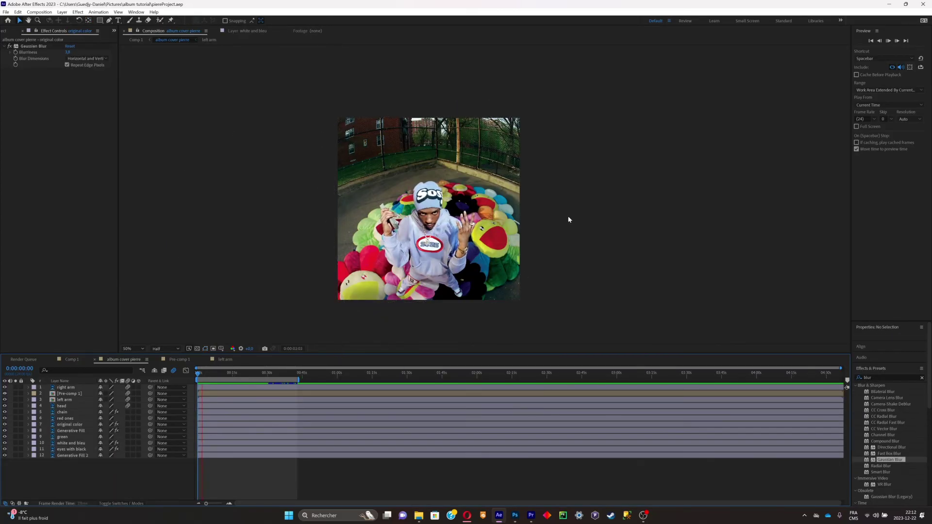
pyautogui.press('space')
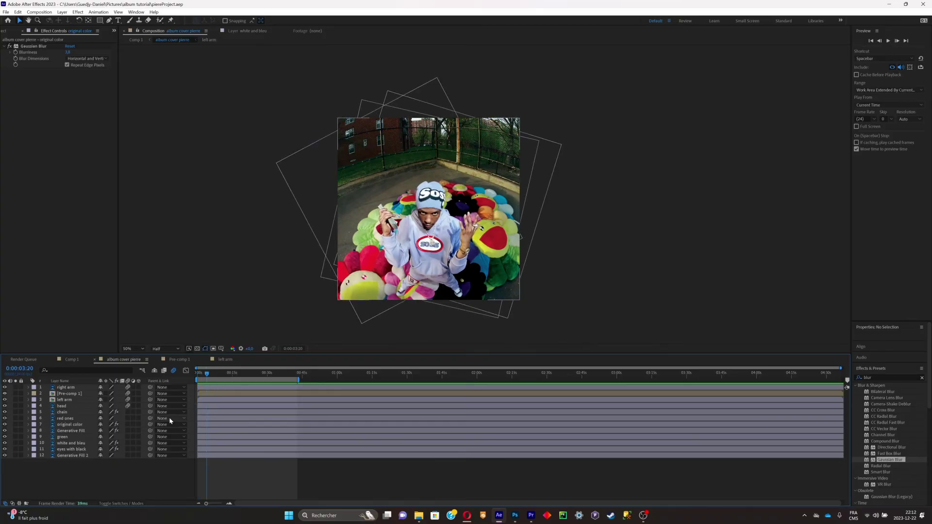
pyautogui.press('space')
pyautogui.hotkey('ctrl', 'a')
pyautogui.press('a')
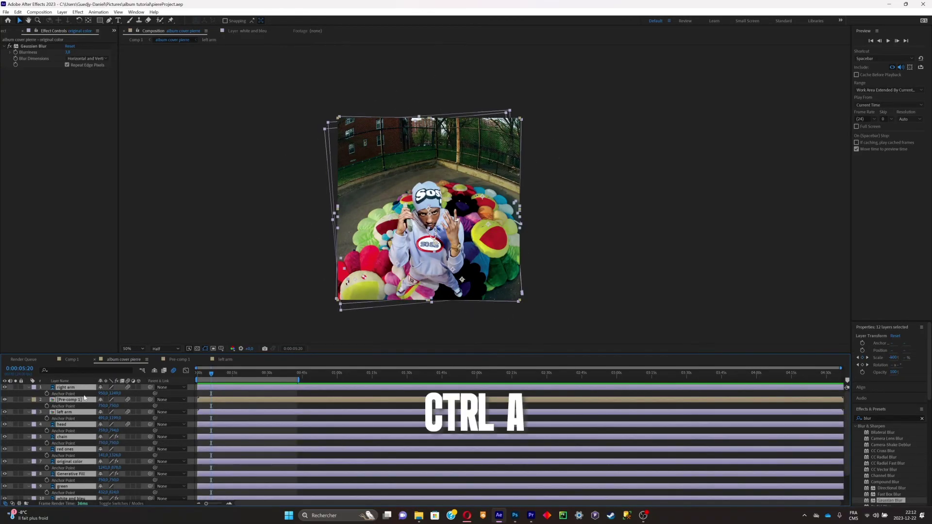
pyautogui.rightClick(81, 391)
pyautogui.click(121, 368)
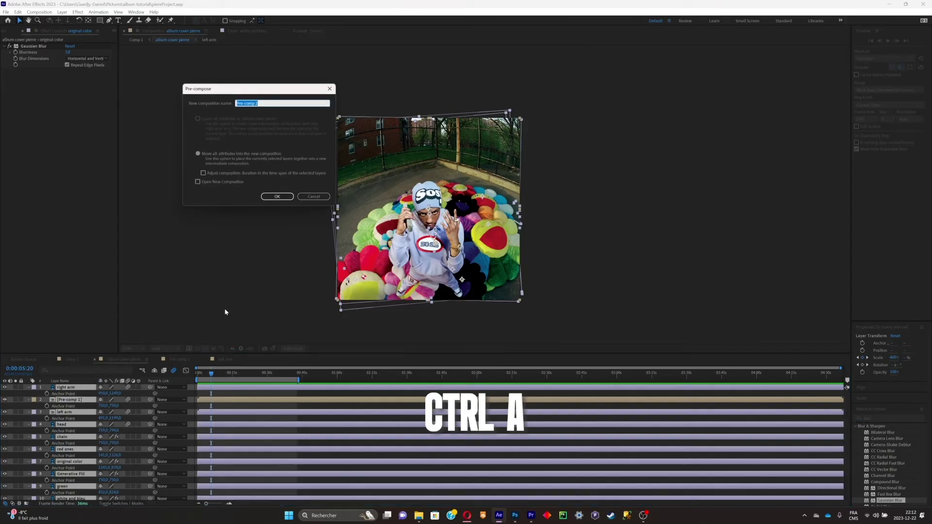
pyautogui.click(285, 198)
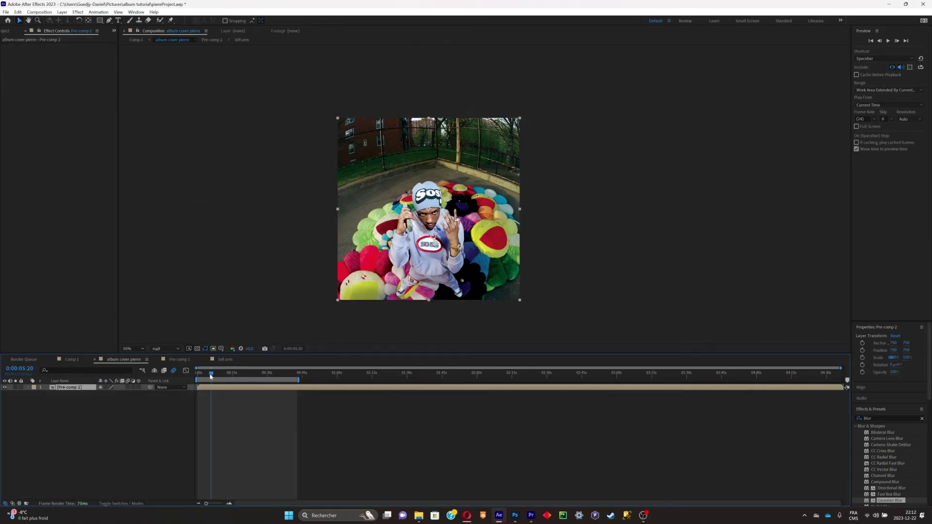
# Step: Keyframe the new precomp's scale at 0:00:00:00 and 0:00:03:11, enlarging it at the first keyframe for a zoom-out
pyautogui.moveTo(210, 376); pyautogui.dragTo(196, 376)
pyautogui.click(28, 388)
pyautogui.click(35, 394)
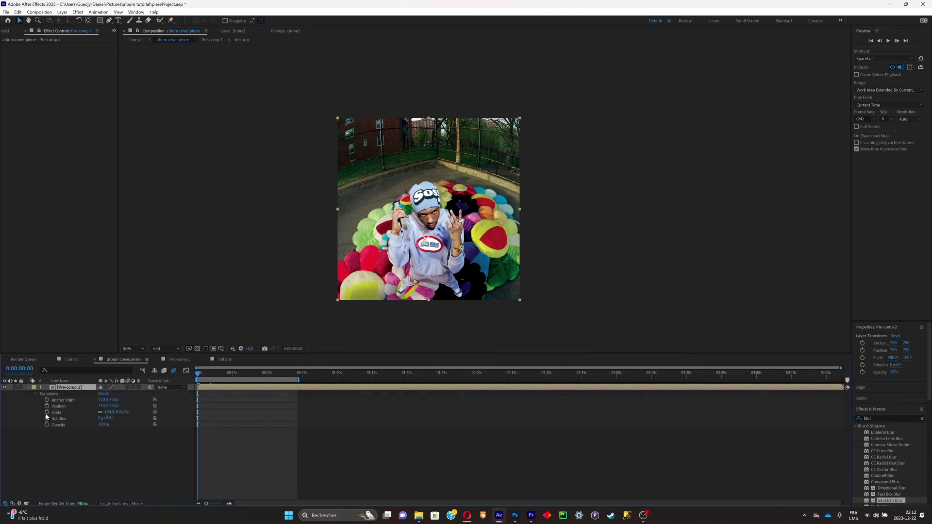
pyautogui.click(46, 412)
pyautogui.moveTo(205, 375); pyautogui.dragTo(206, 377)
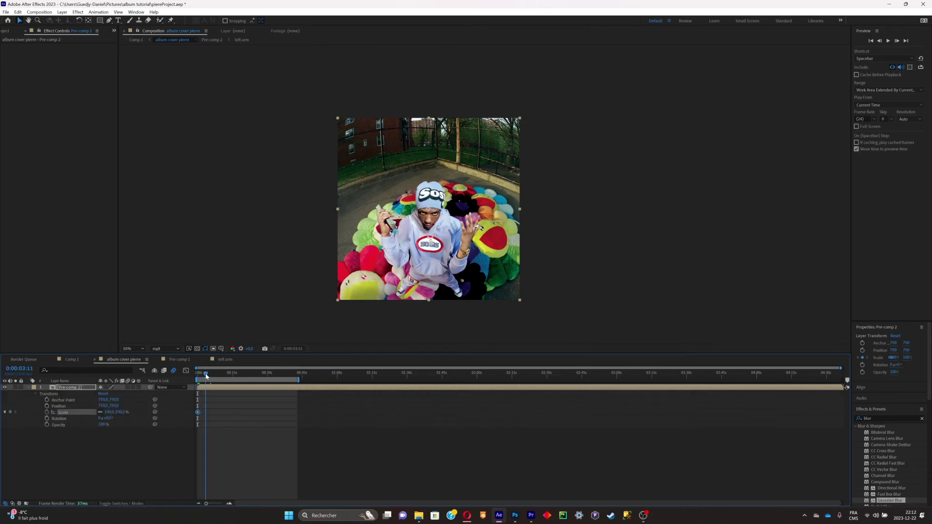
pyautogui.click(10, 411)
pyautogui.click(4, 412)
pyautogui.moveTo(105, 412); pyautogui.dragTo(99, 412)
# Step: Ease the precomp's two scale keyframes, shape their curve in the graph editor for a fast initial zoom-out, and preview it
pyautogui.moveTo(220, 421); pyautogui.dragTo(205, 414)
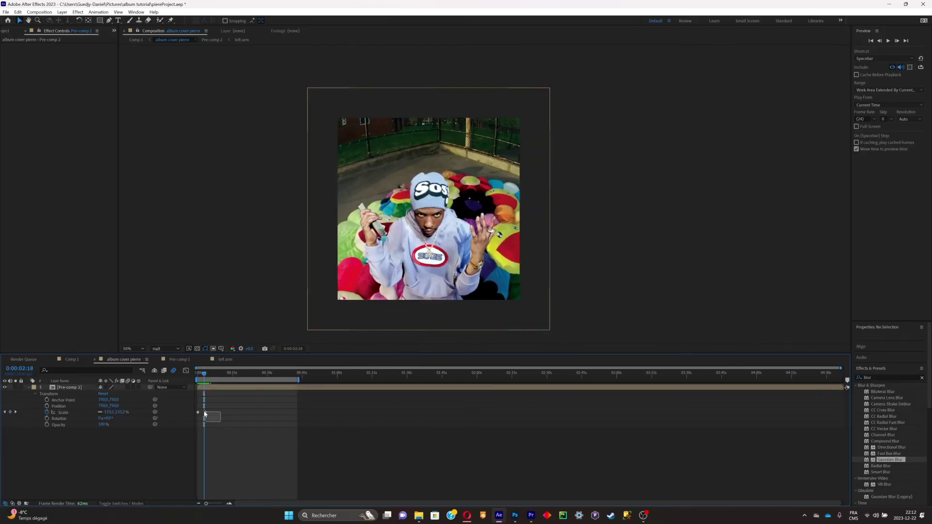
pyautogui.click(186, 370)
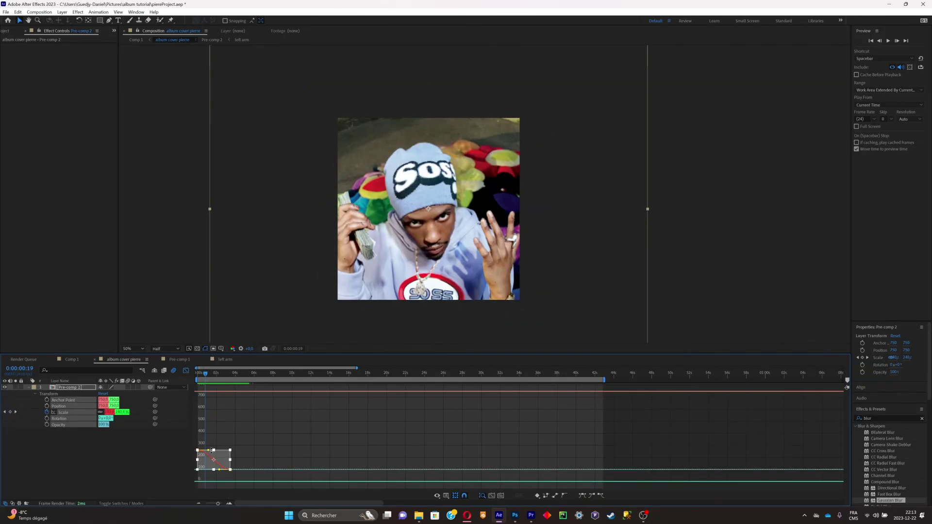
pyautogui.press('Home')
pyautogui.press('space')
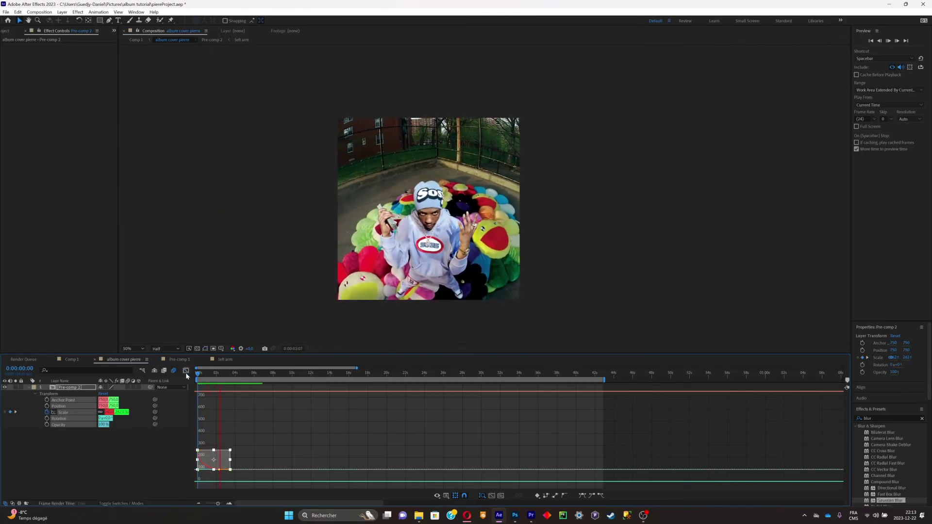
pyautogui.click(186, 370)
pyautogui.press('space')
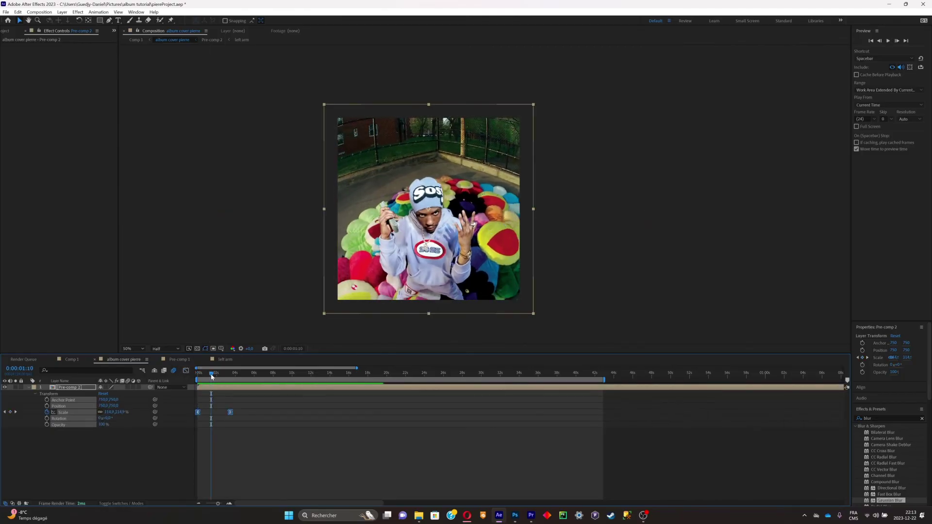
# Step: Add the expression wiggle(5,10) to the precomp's position, change its frequency to 2, and play back the camera shake
pyautogui.moveTo(212, 376); pyautogui.dragTo(205, 374)
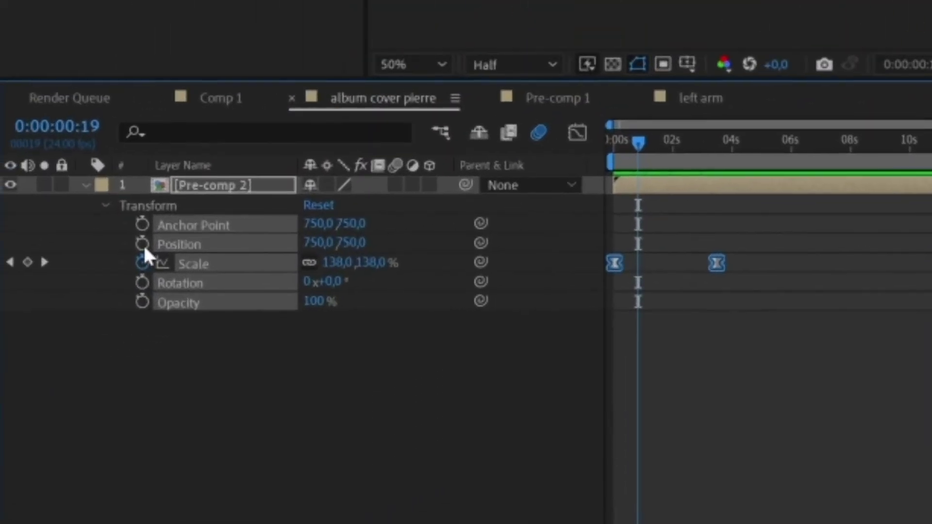
pyautogui.keyDown('alt'); pyautogui.click(46, 406); pyautogui.keyUp('alt')
pyautogui.write('wig')
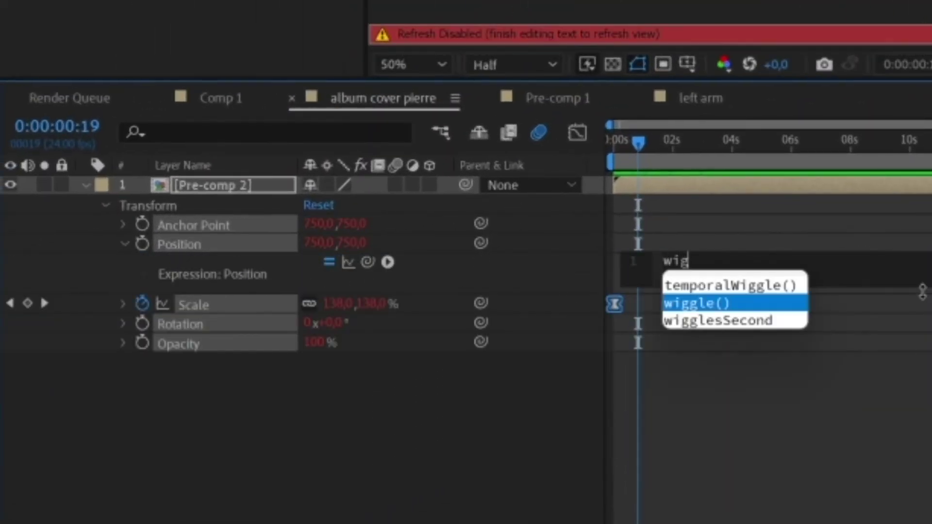
pyautogui.write('gle')
pyautogui.press('Return')
pyautogui.write('5')
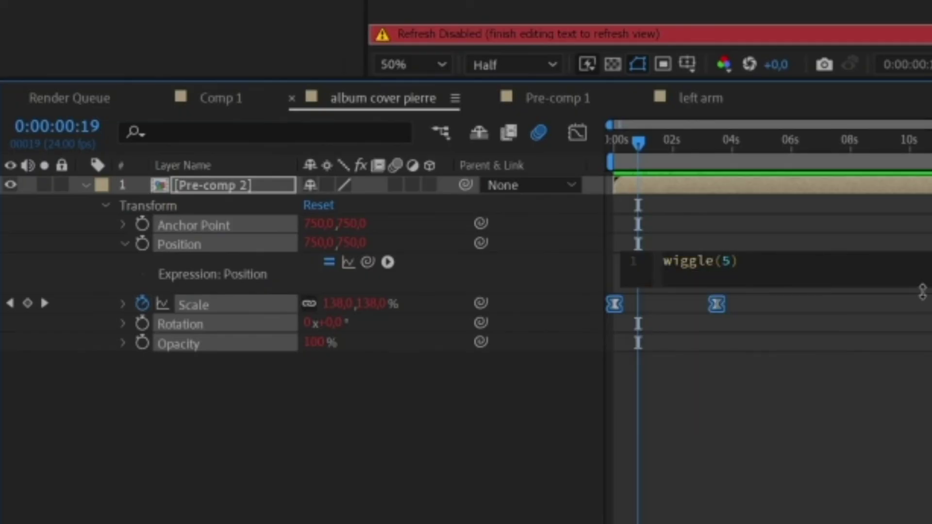
pyautogui.write(',10')
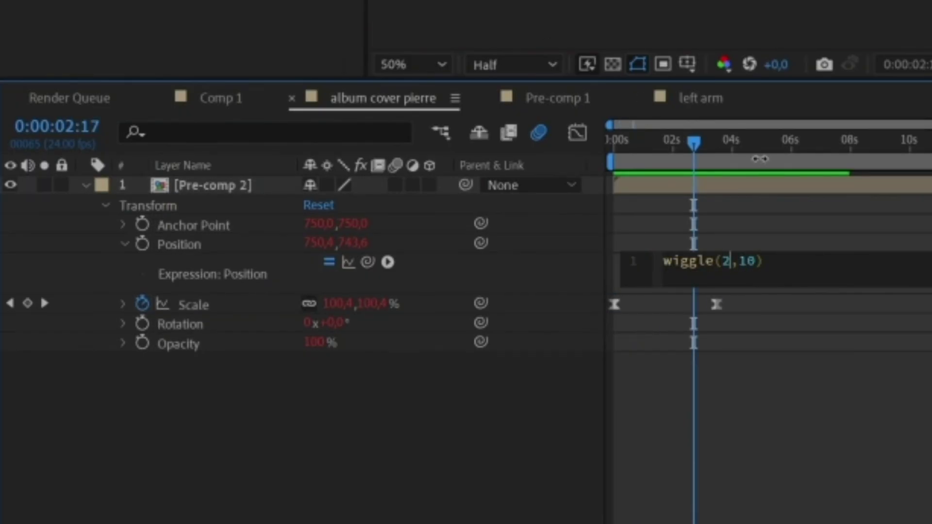
pyautogui.moveTo(701, 146); pyautogui.dragTo(558, 141)
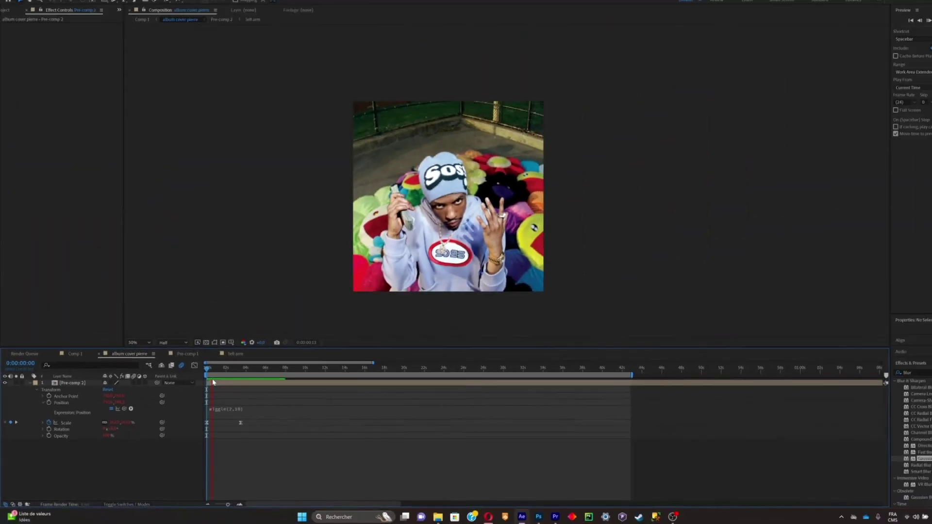
pyautogui.moveTo(212, 382); pyautogui.dragTo(256, 377)
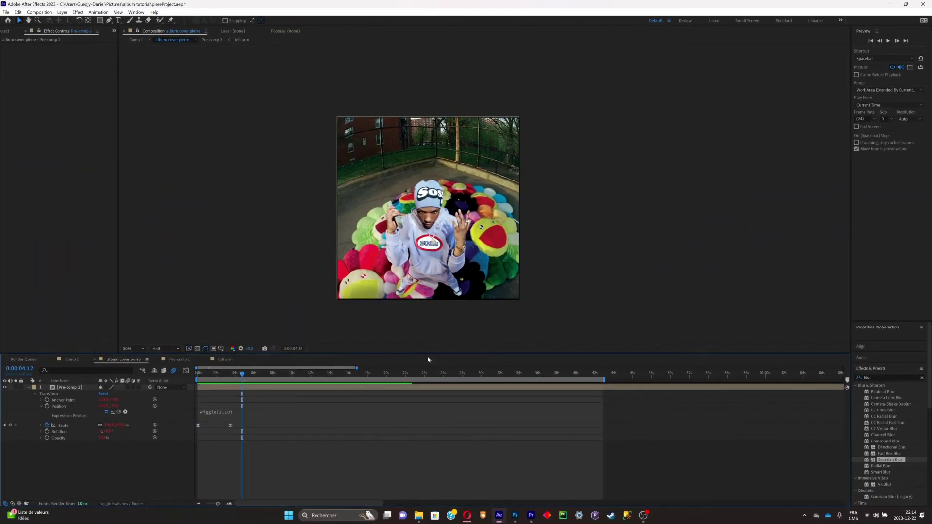
# Step: Apply Motion Tile to the precomp with mirrored edges, enlarge its output width and height, and check the frame edges over time
pyautogui.scroll(6, 535, 324)
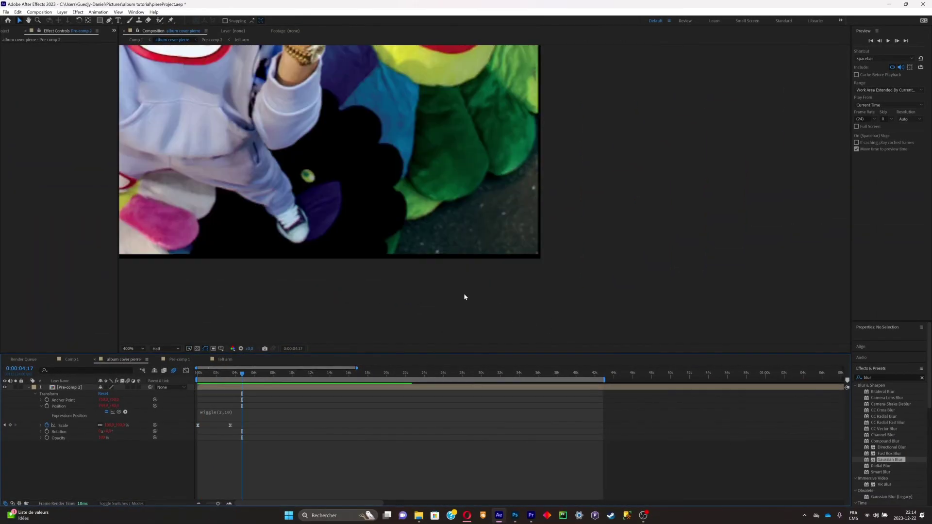
pyautogui.scroll(-6, 577, 223)
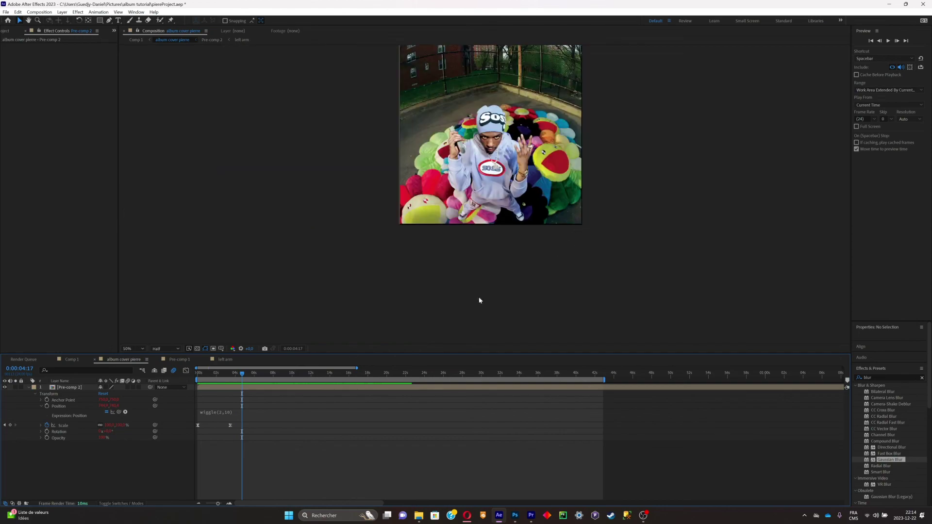
pyautogui.click(88, 388)
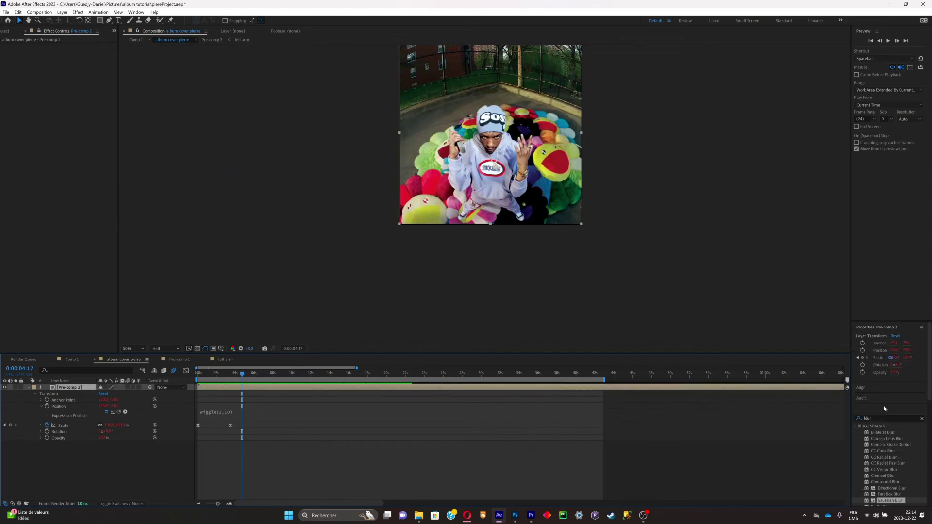
pyautogui.click(886, 417)
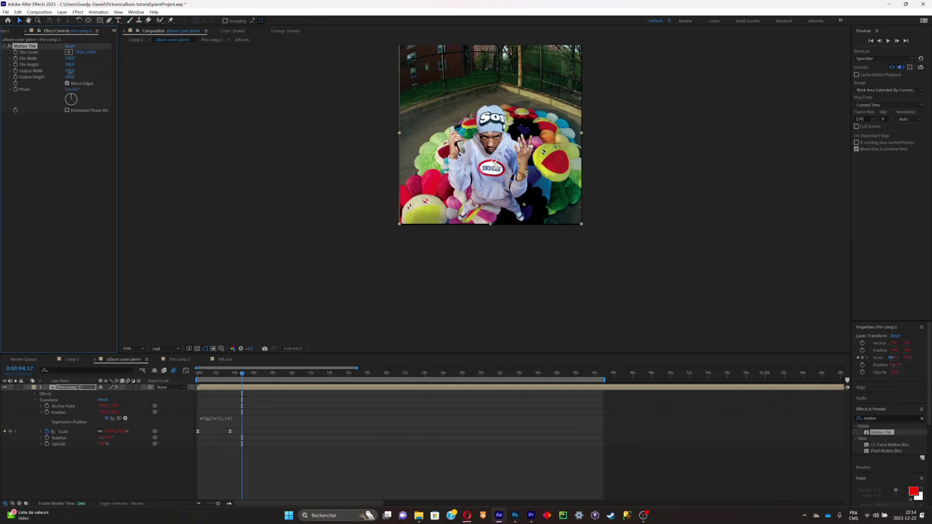
pyautogui.moveTo(68, 71); pyautogui.dragTo(82, 75)
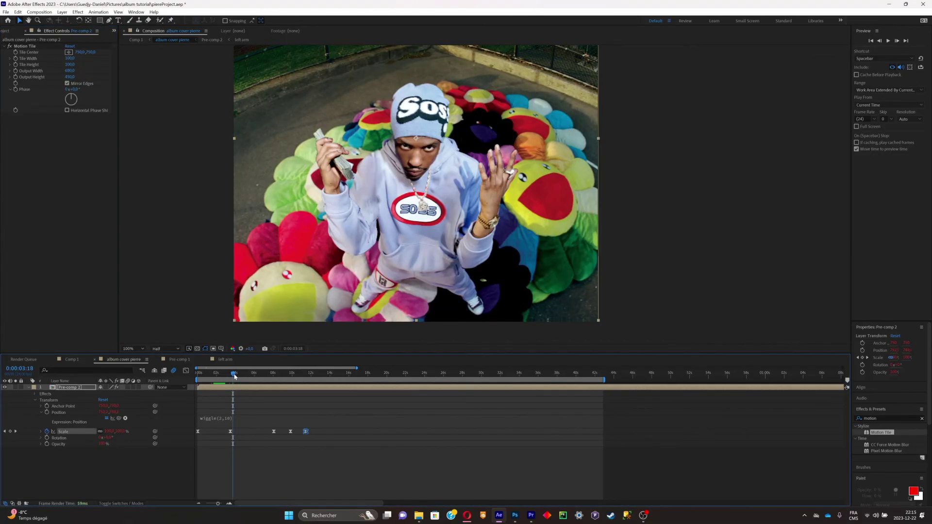
pyautogui.moveTo(236, 375)
pyautogui.mouseDown()
pyautogui.moveTo(202, 375)
pyautogui.moveTo(219, 377)
pyautogui.mouseUp()
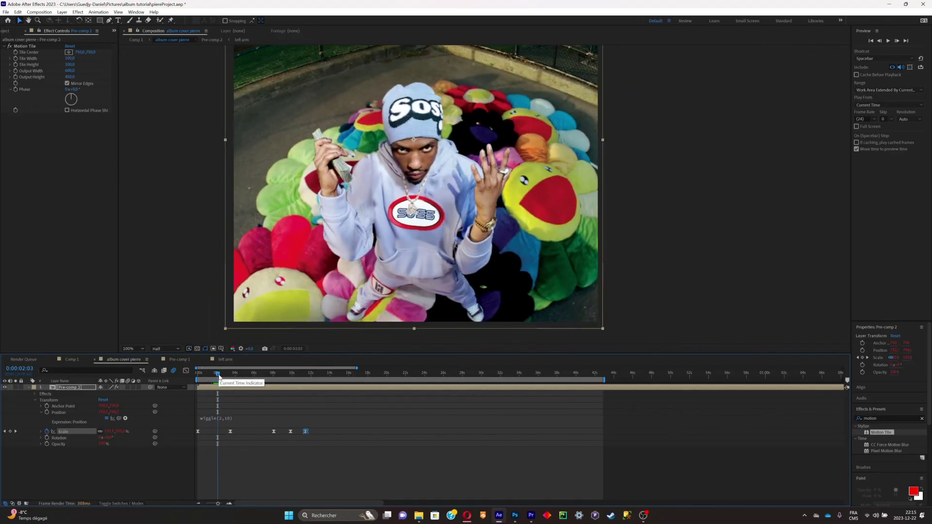